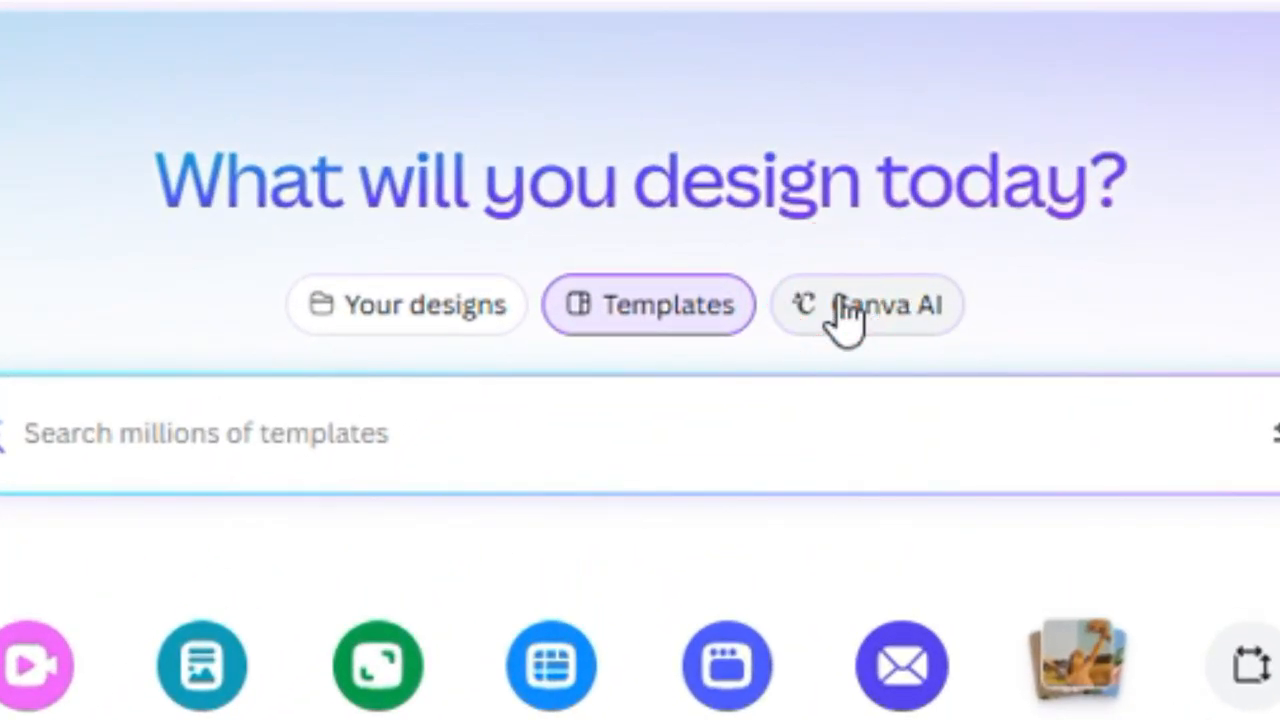
# Generate an interactive barbecue chicken shopping list with Canva AI in Code mode, using the Grocery list builder suggestion as the prompt
pyautogui.click(804, 261)
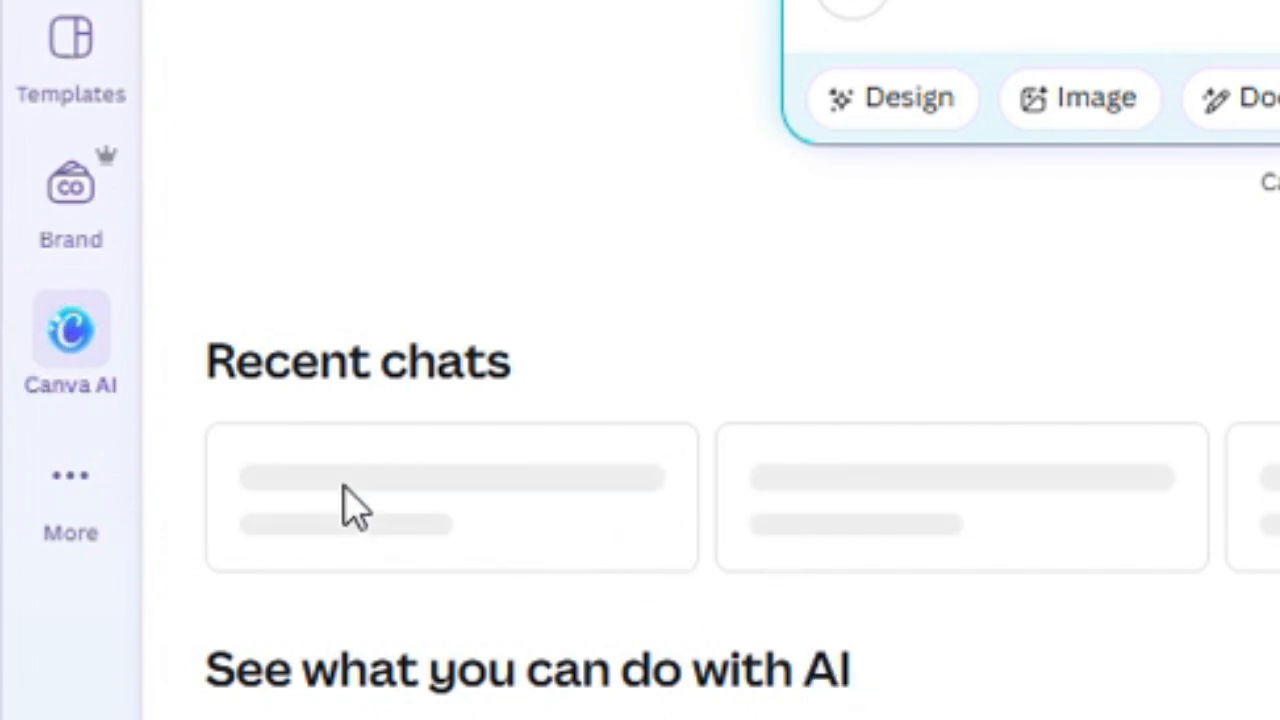
pyautogui.scroll(-5, 794, 537)
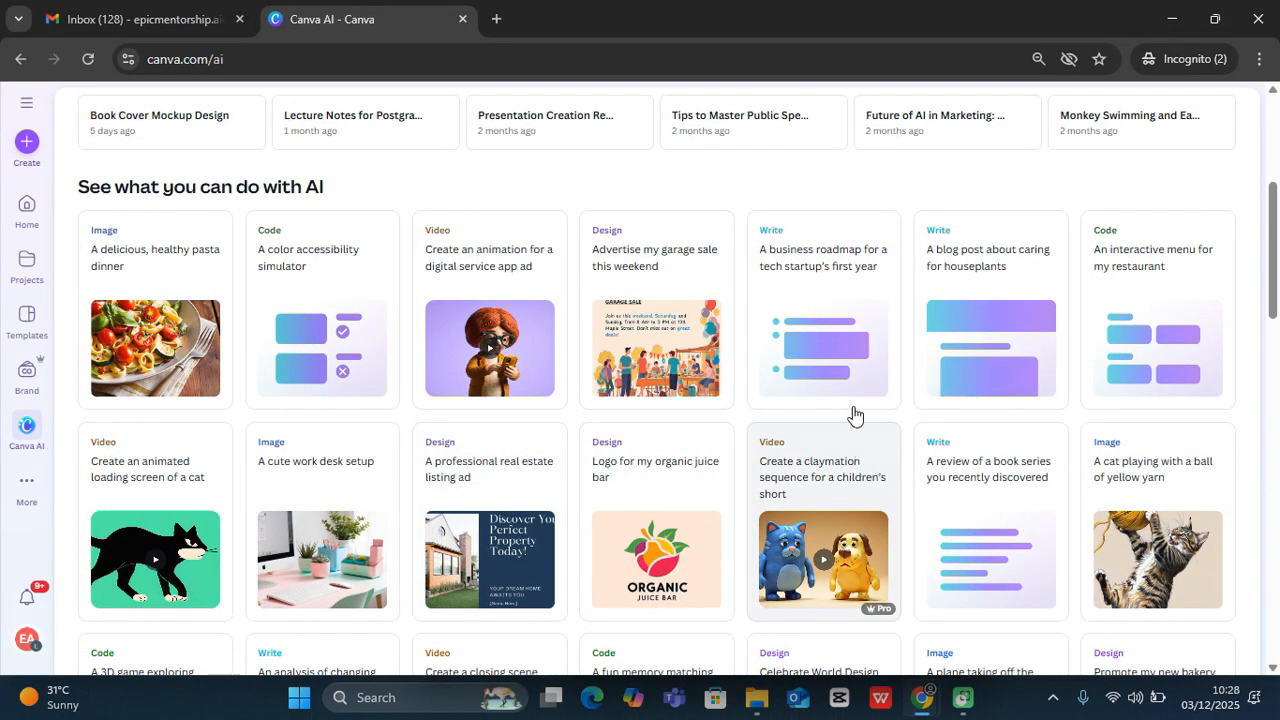
pyautogui.scroll(2, 854, 415)
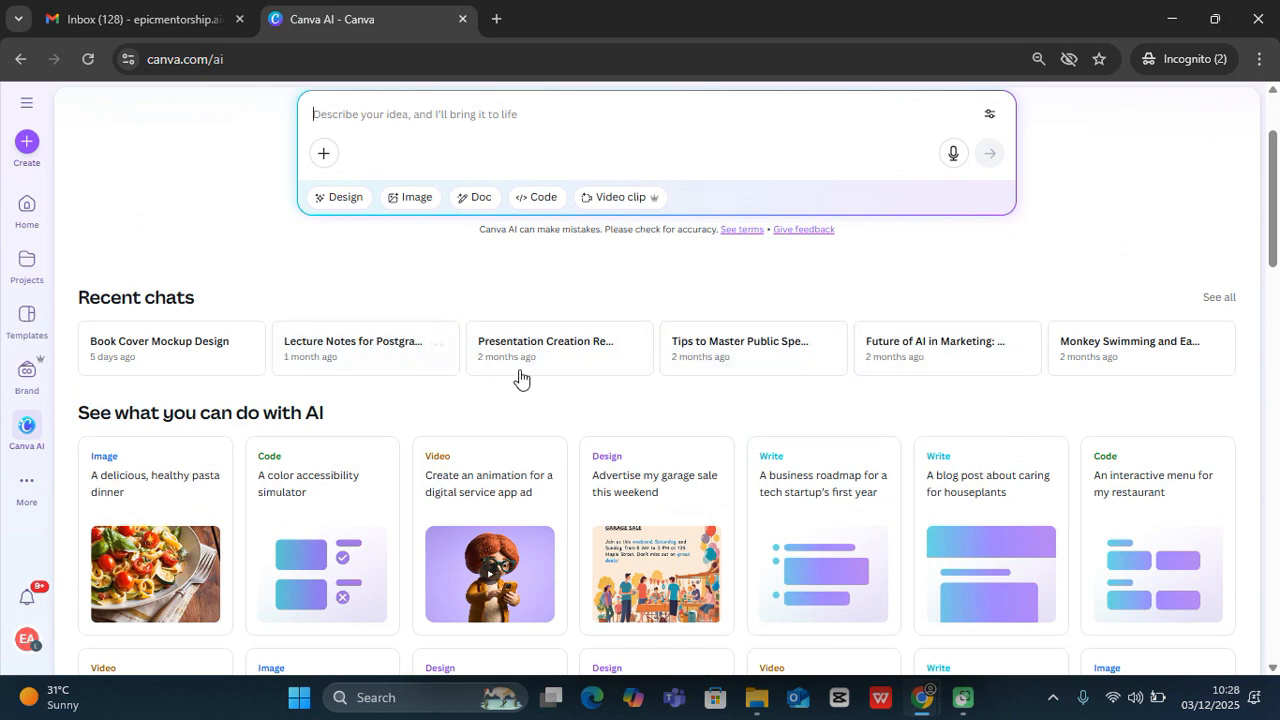
pyautogui.scroll(1, 580, 435)
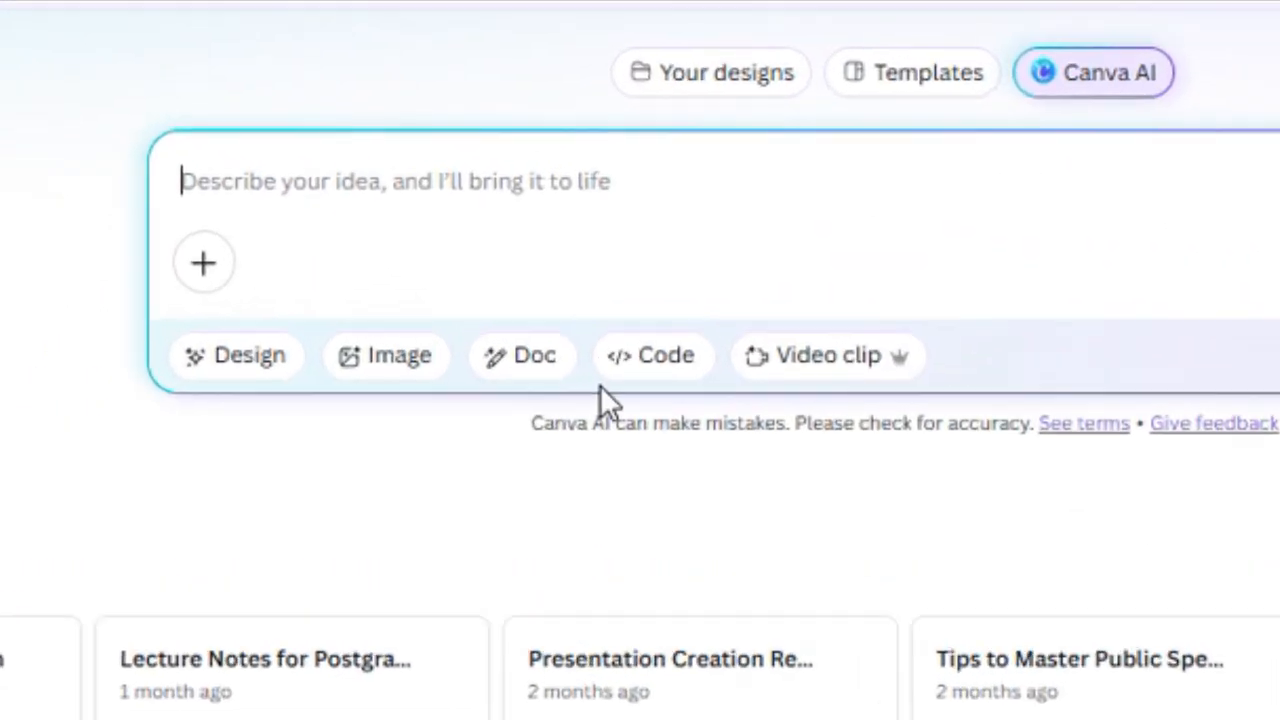
pyautogui.click(641, 358)
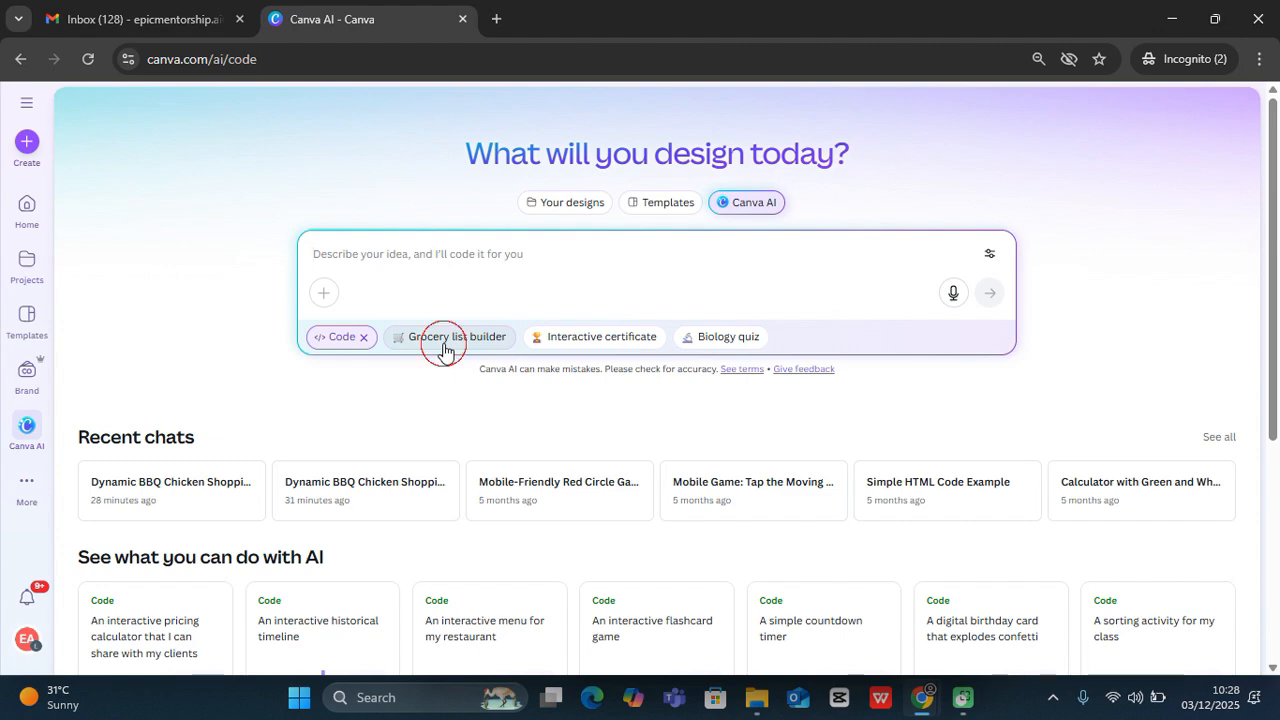
pyautogui.click(444, 340)
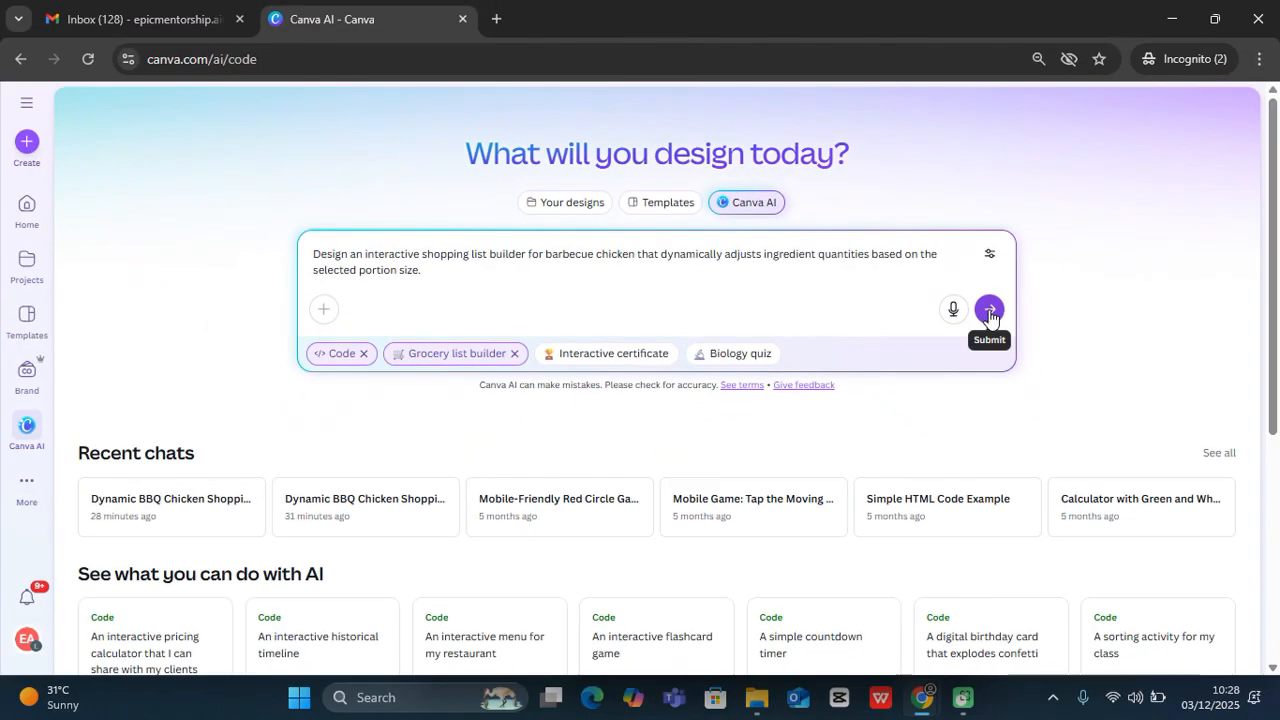
pyautogui.click(988, 311)
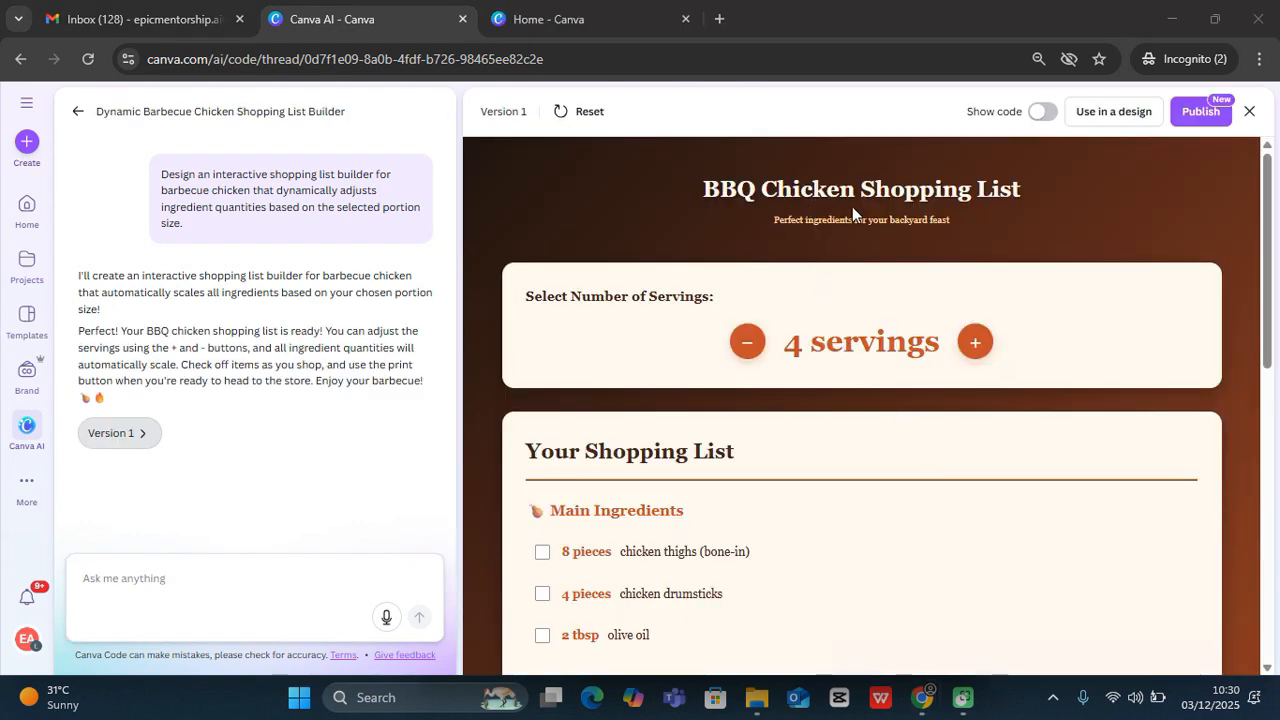
# Set the generated shopping list to 7 servings and review the ingredient quantities in every section
pyautogui.scroll(-1, 862, 328)
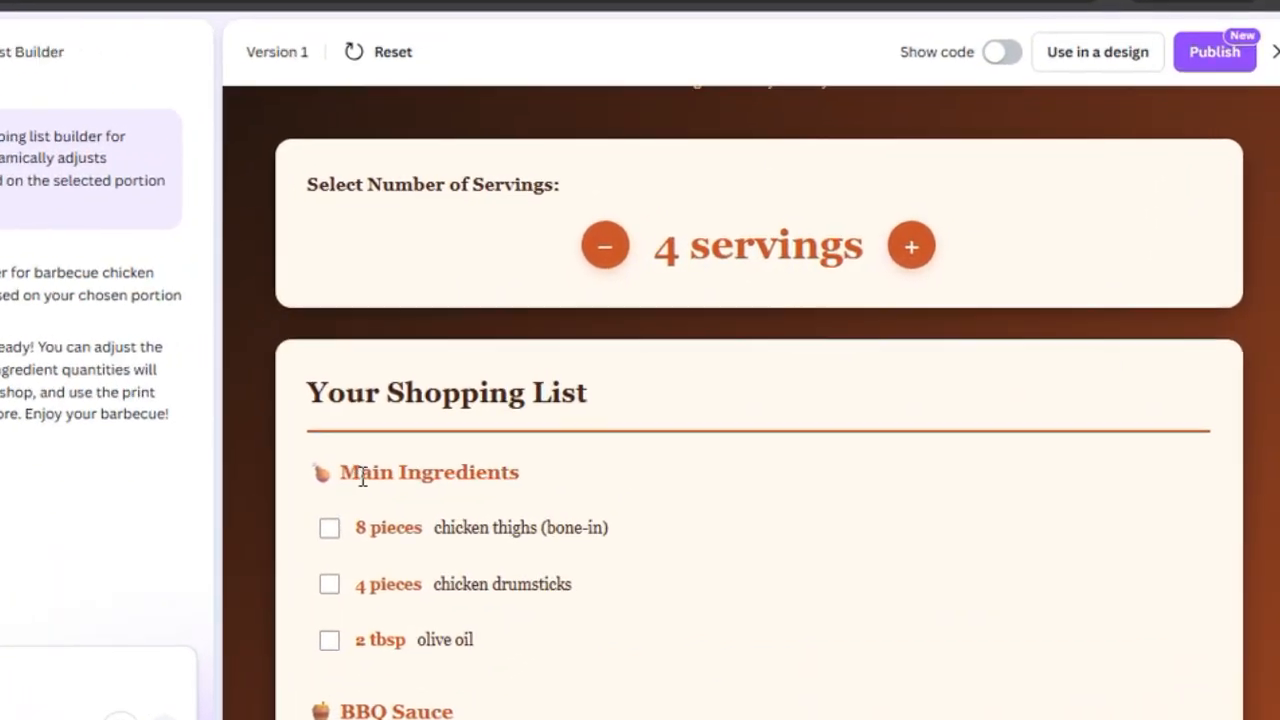
pyautogui.scroll(-3, 460, 520)
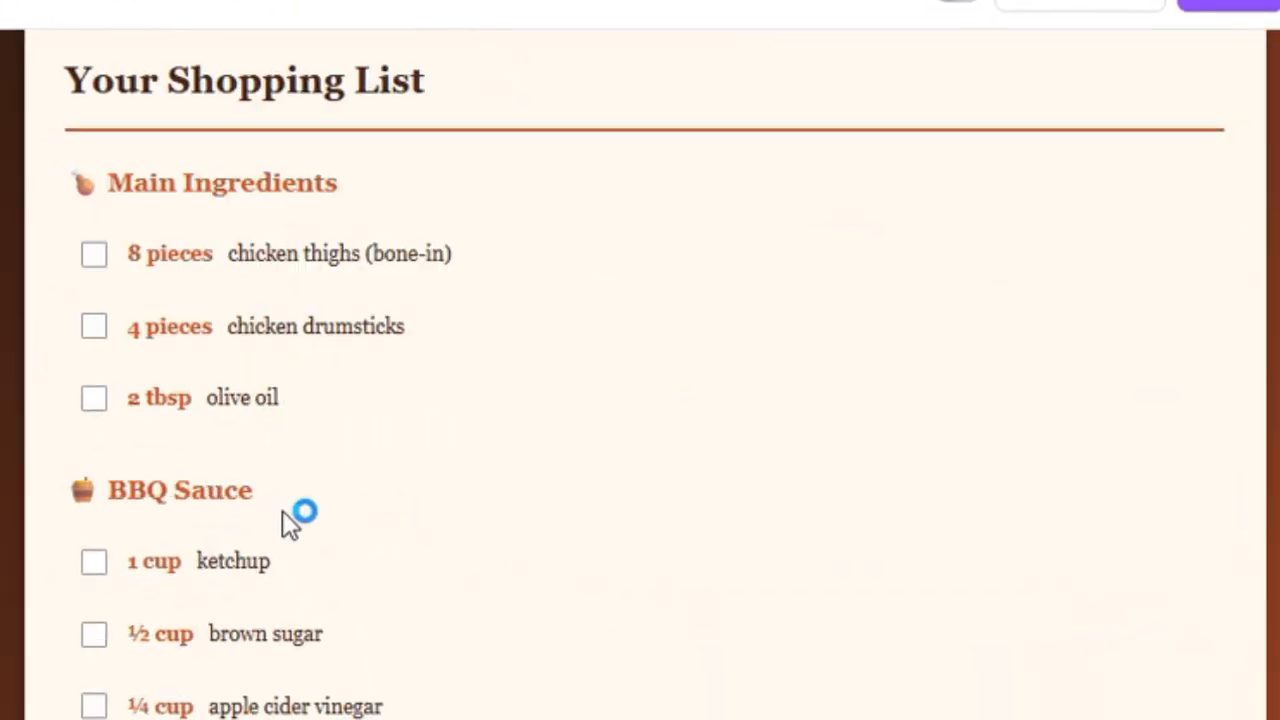
pyautogui.scroll(-2, 306, 669)
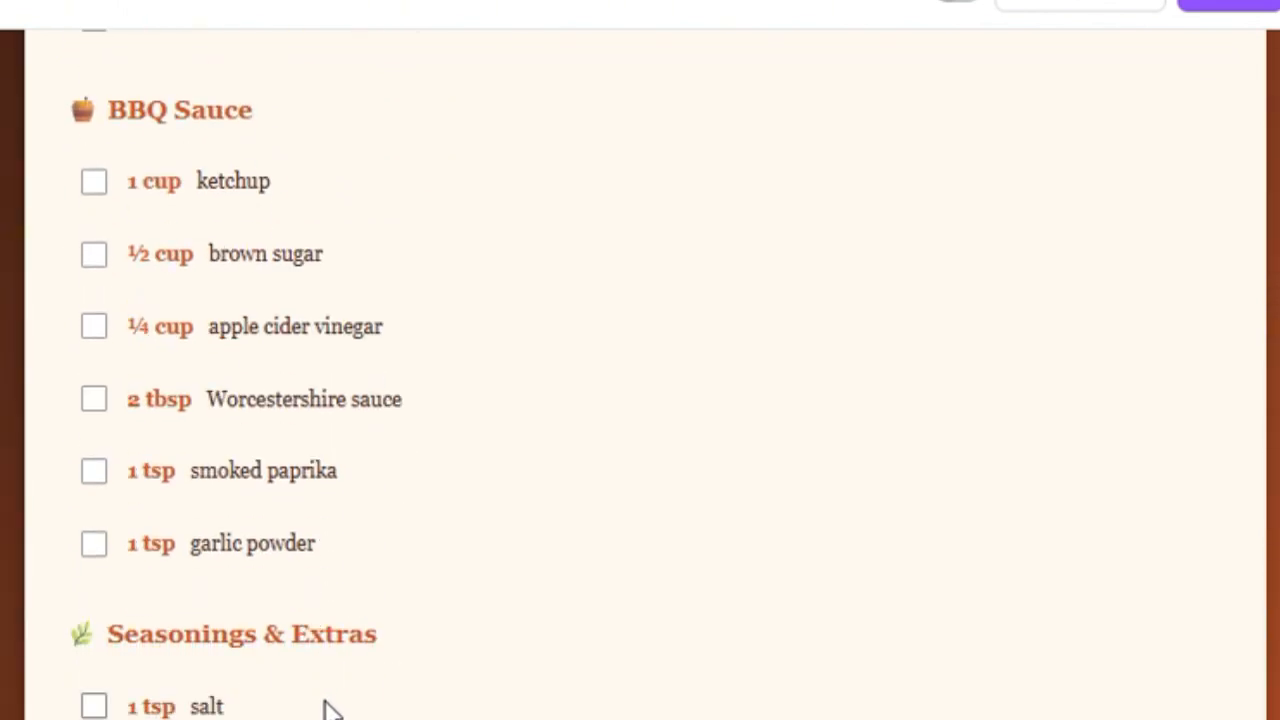
pyautogui.scroll(-2, 329, 708)
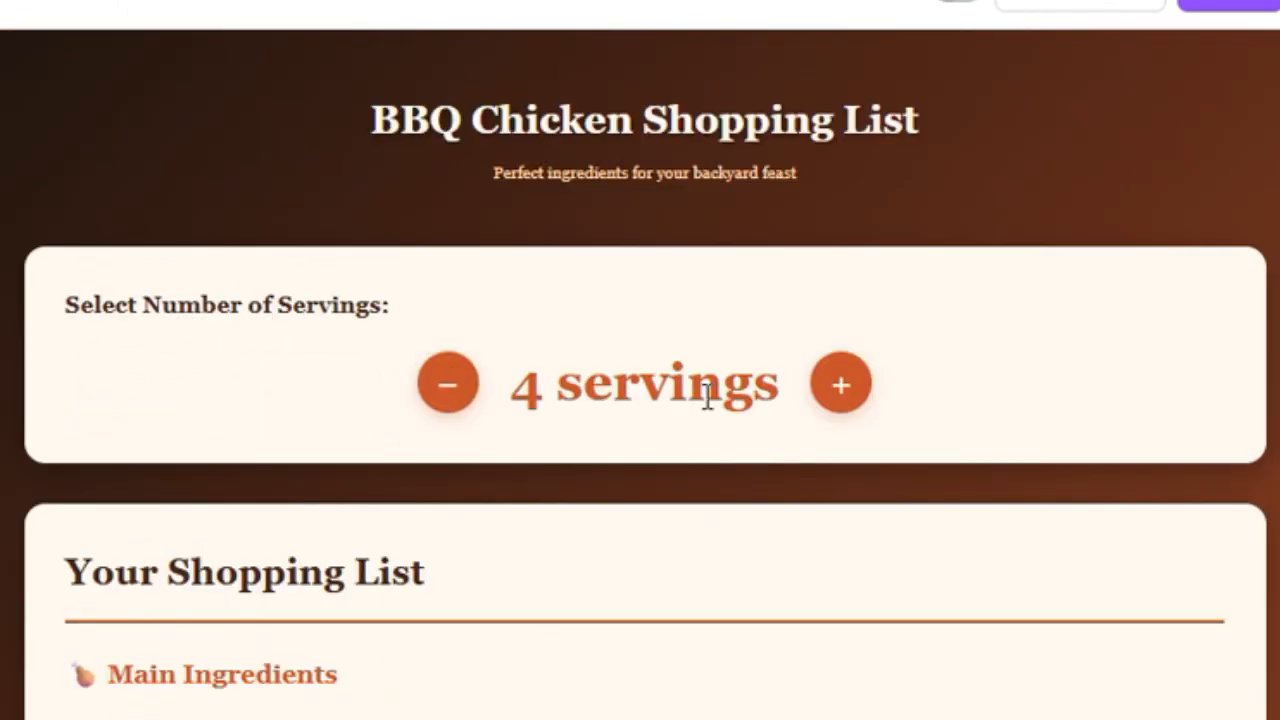
pyautogui.click(838, 384)
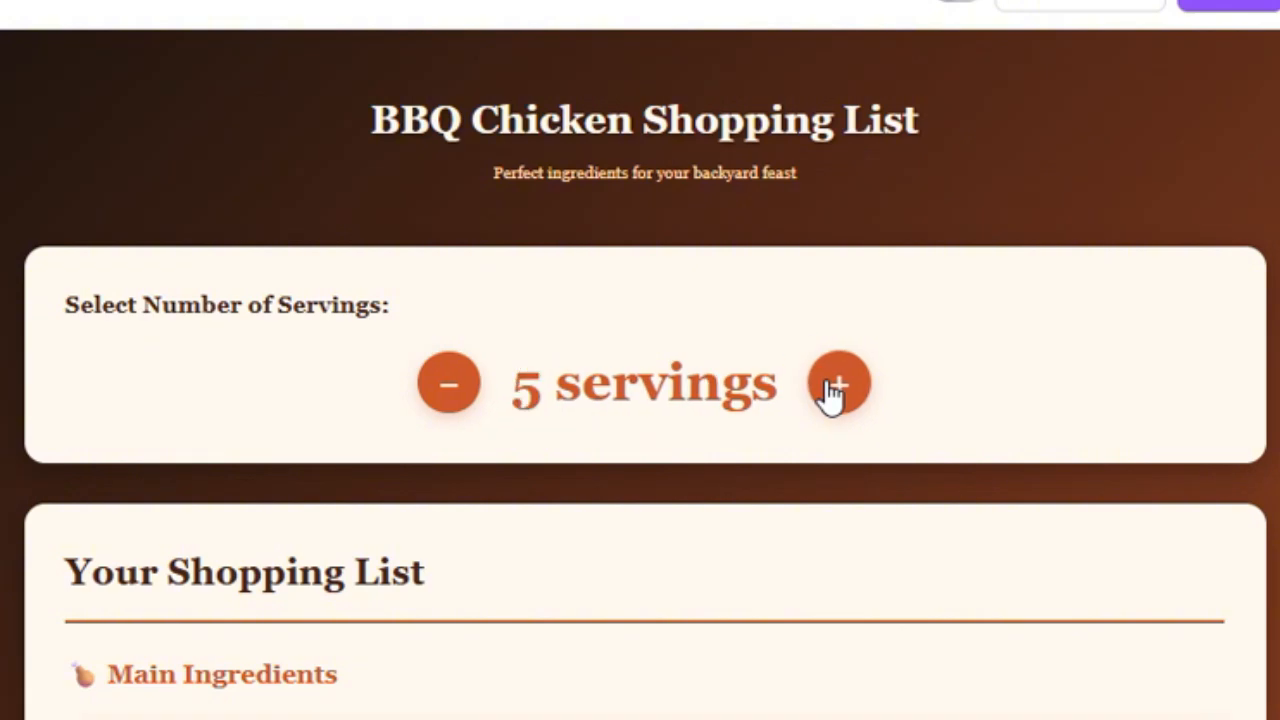
pyautogui.click(838, 384)
pyautogui.click(832, 386)
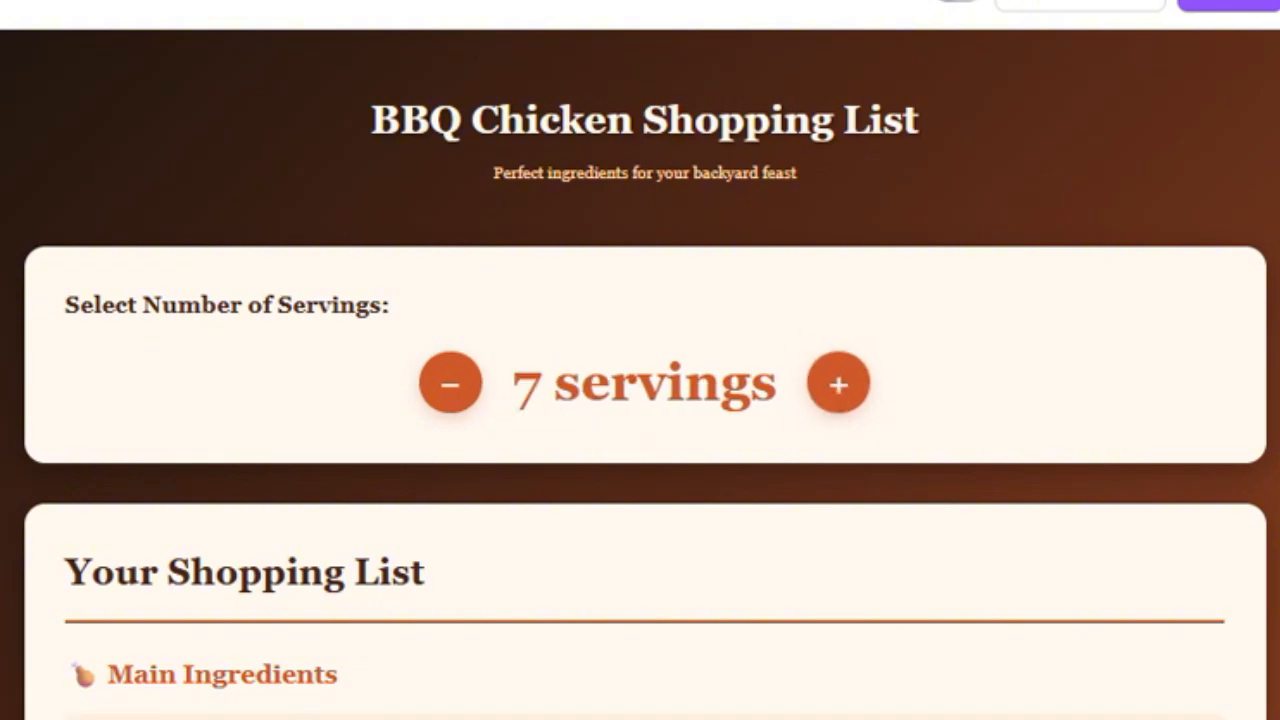
pyautogui.scroll(-5, 203, 365)
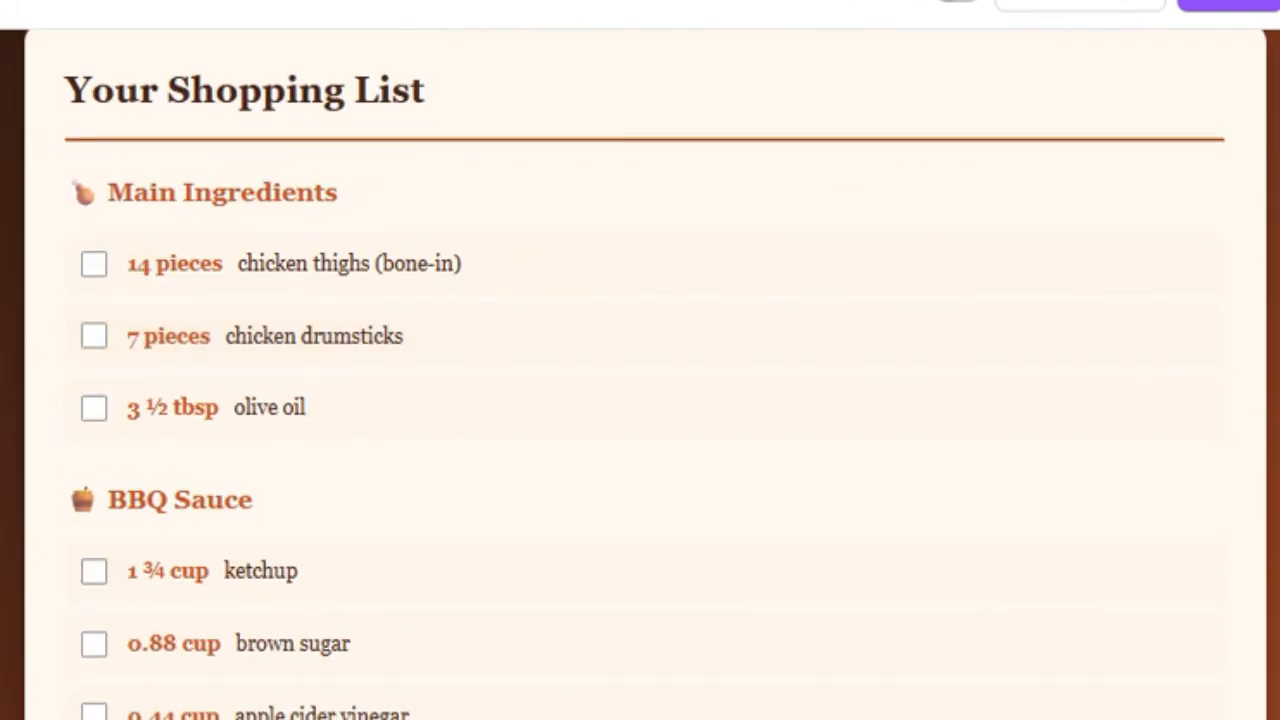
pyautogui.scroll(-8, 640, 400)
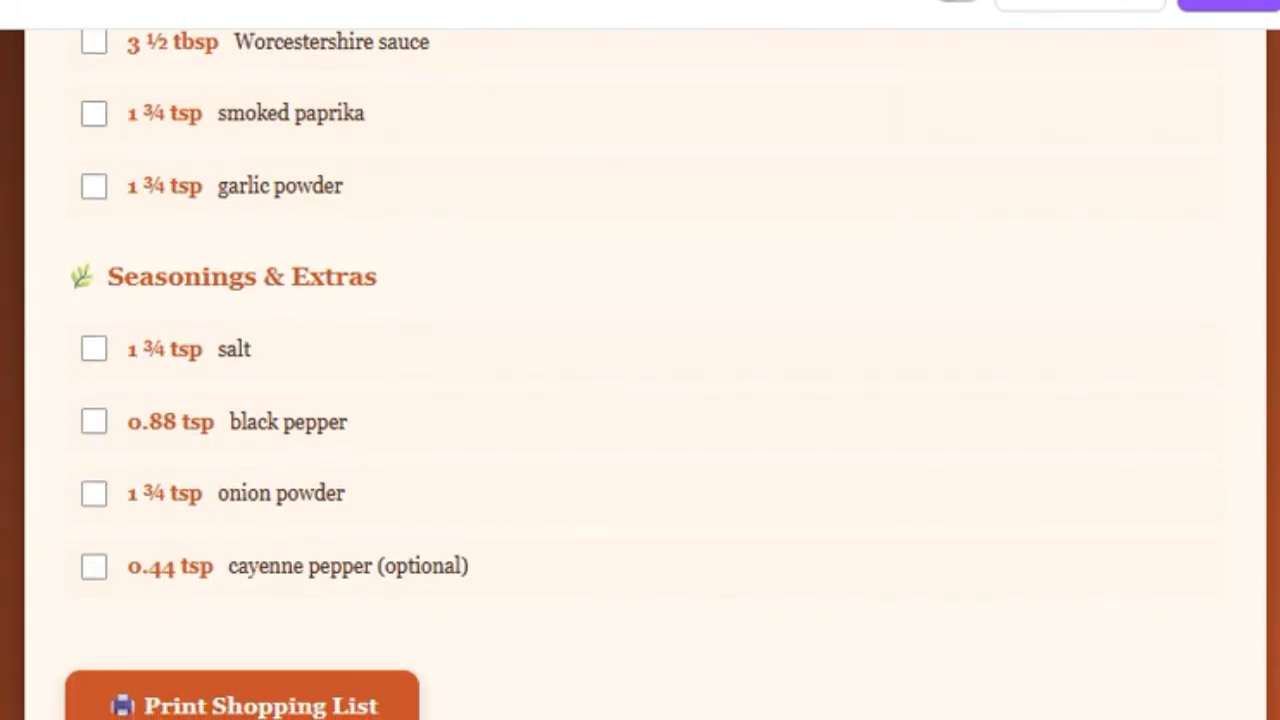
pyautogui.scroll(12, 301, 376)
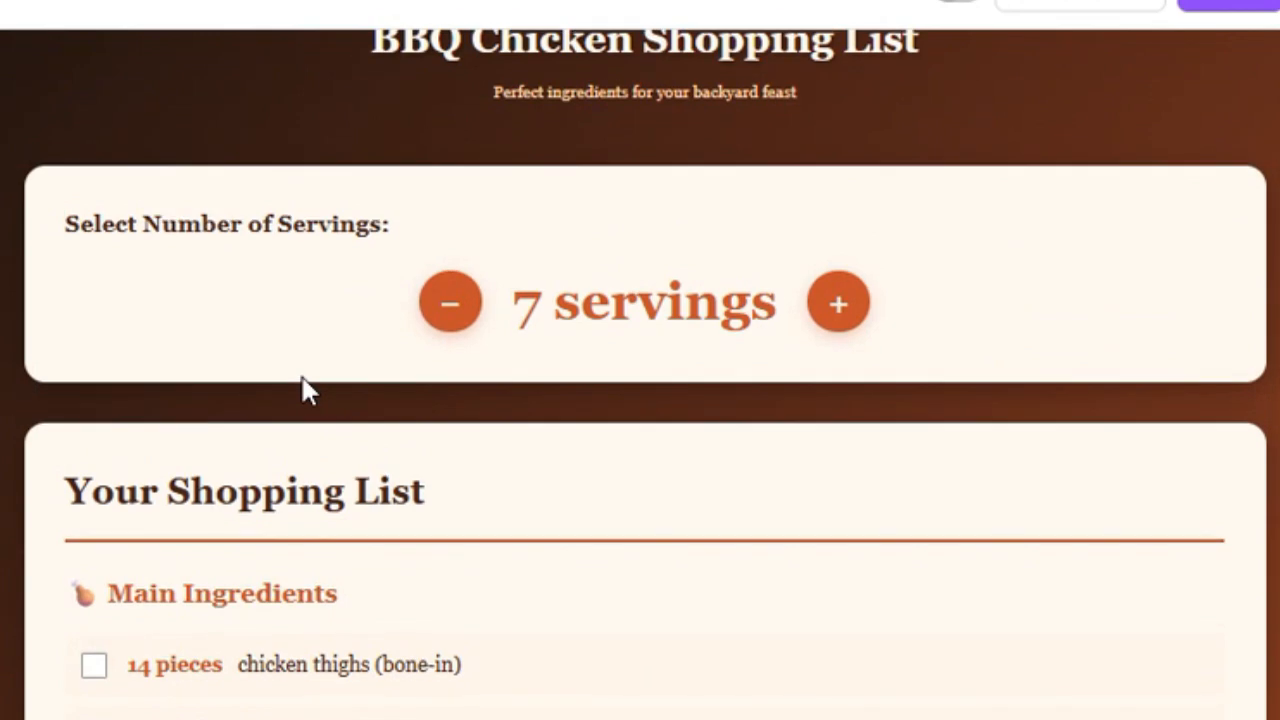
# Check off chicken thighs, chicken drumsticks, ketchup, brown sugar, Worcestershire sauce, cayenne pepper and onion powder in the shopping list
pyautogui.scroll(-3, 290, 400)
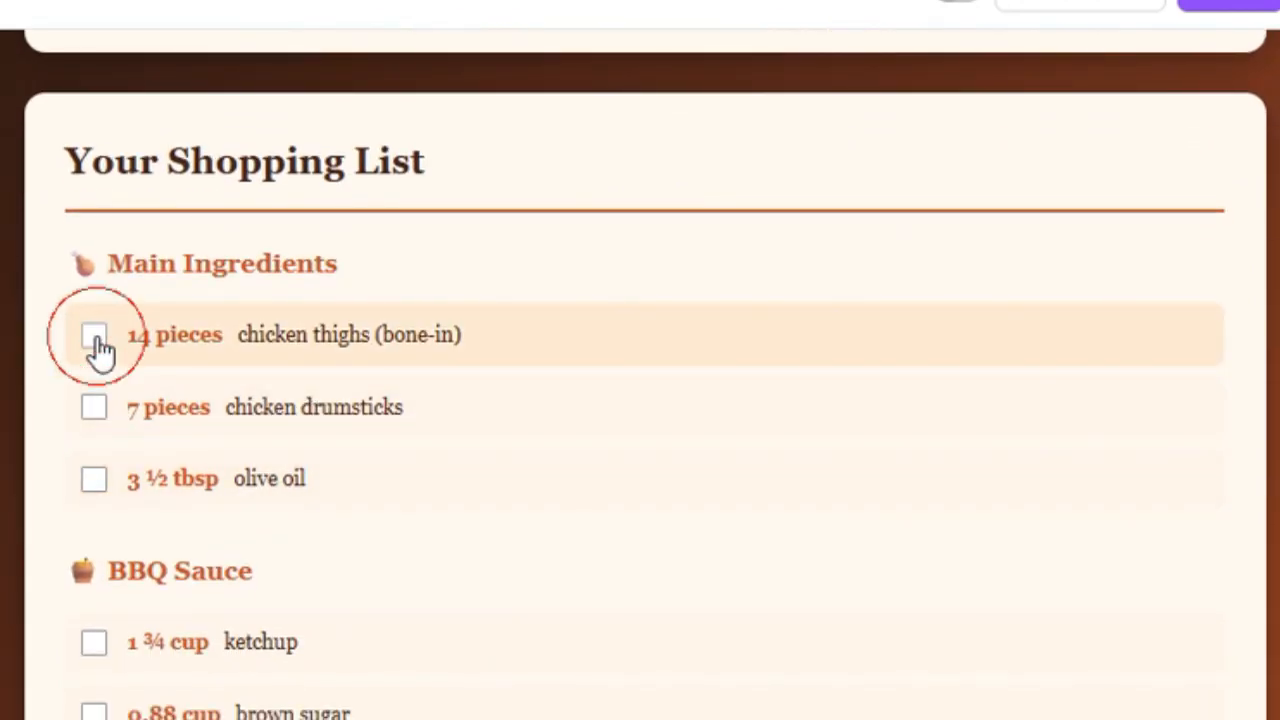
pyautogui.click(95, 340)
pyautogui.click(95, 408)
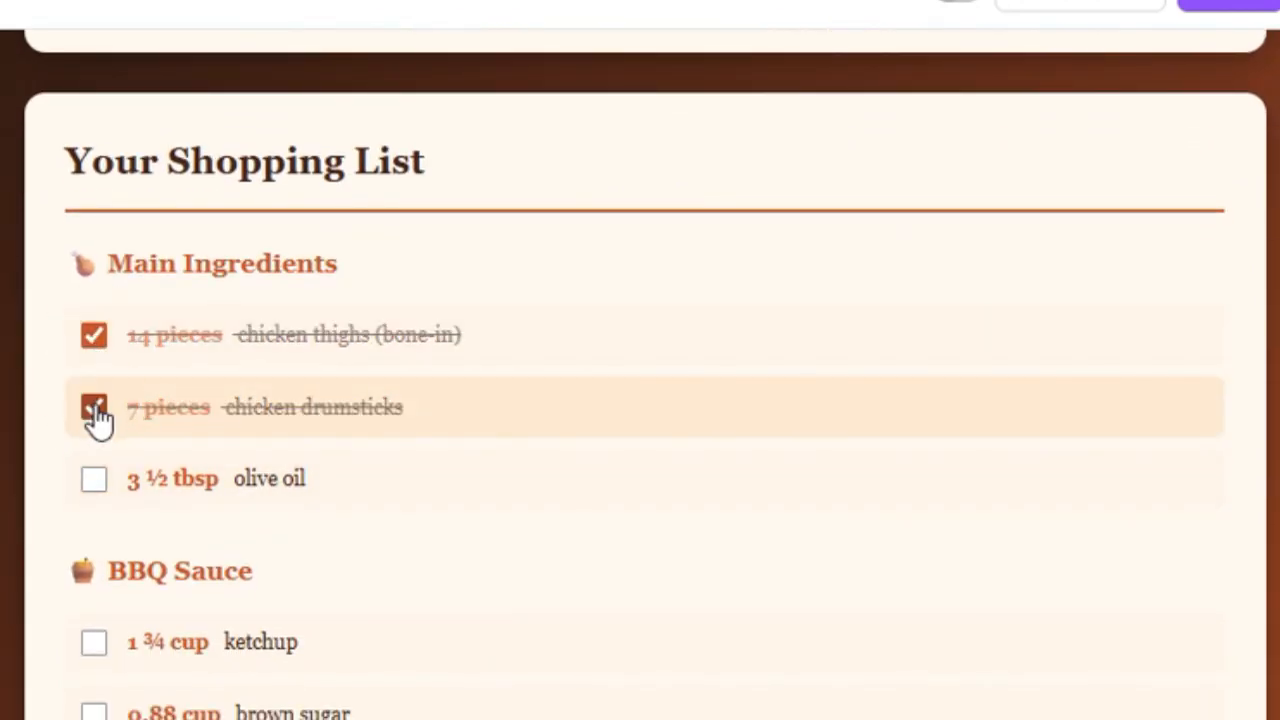
pyautogui.click(93, 642)
pyautogui.scroll(-2, 90, 630)
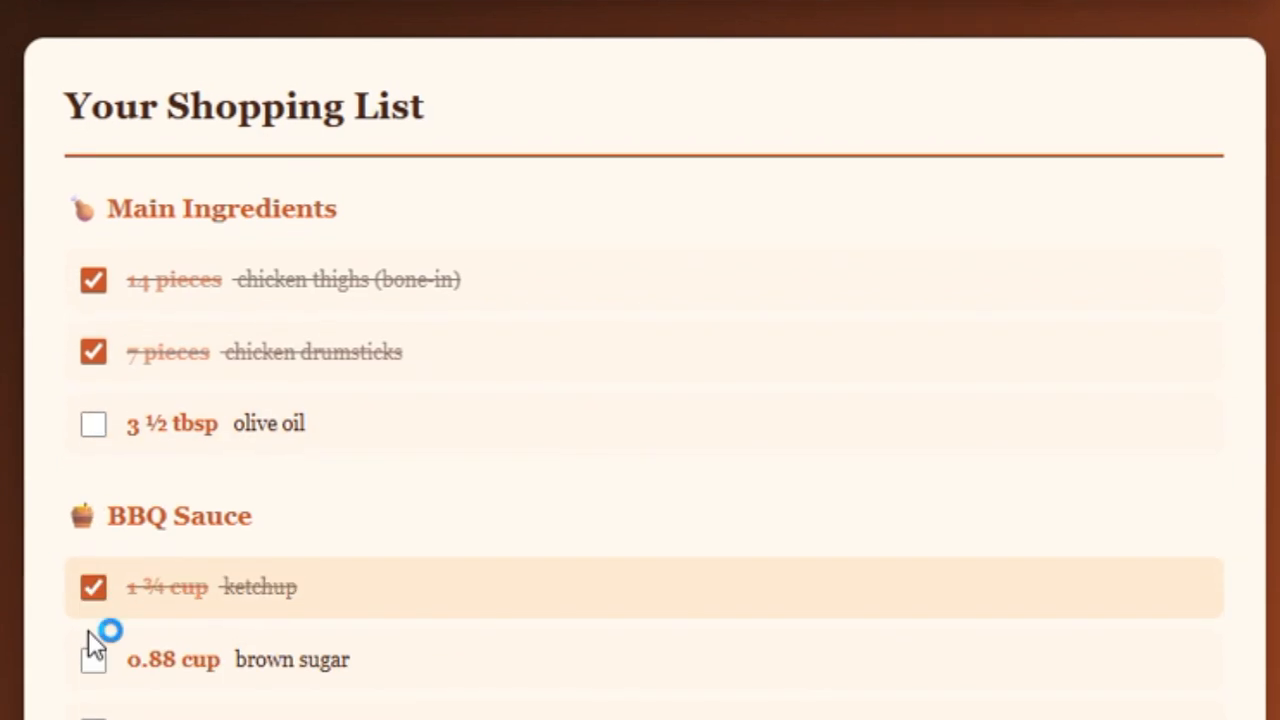
pyautogui.click(92, 598)
pyautogui.scroll(-2, 90, 560)
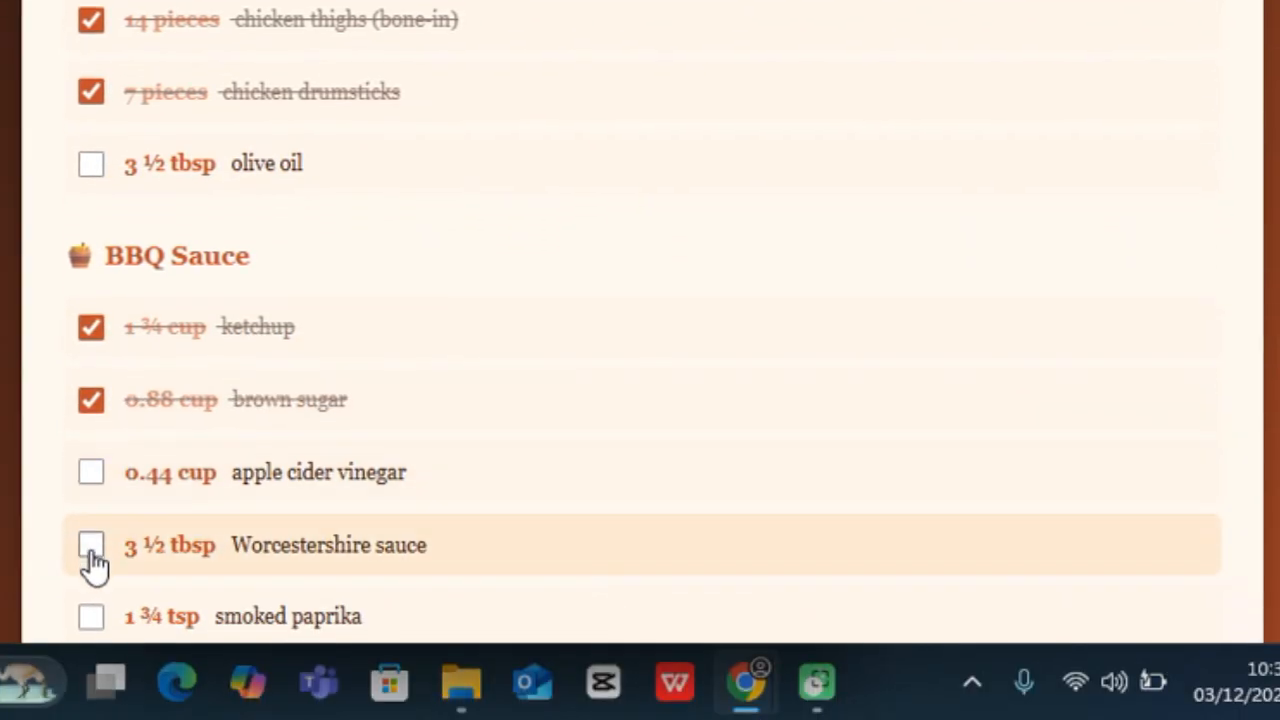
pyautogui.click(91, 622)
pyautogui.scroll(-10, 254, 477)
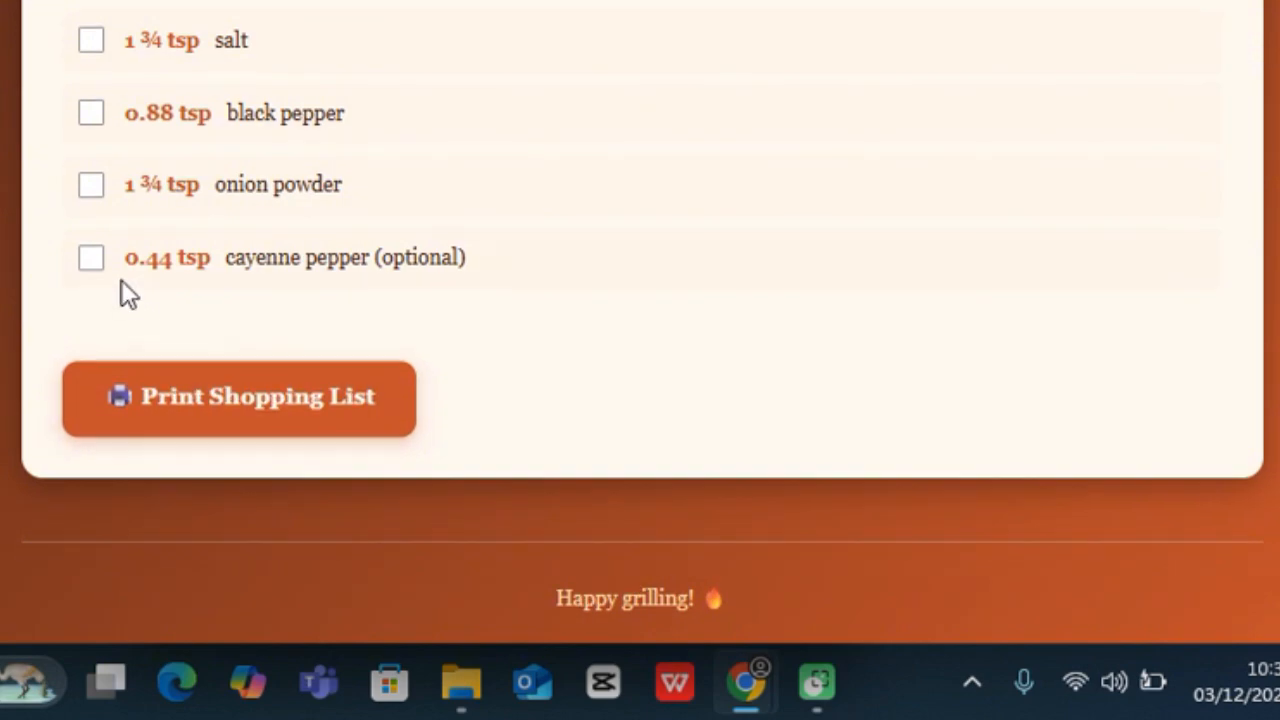
pyautogui.click(93, 260)
pyautogui.click(88, 188)
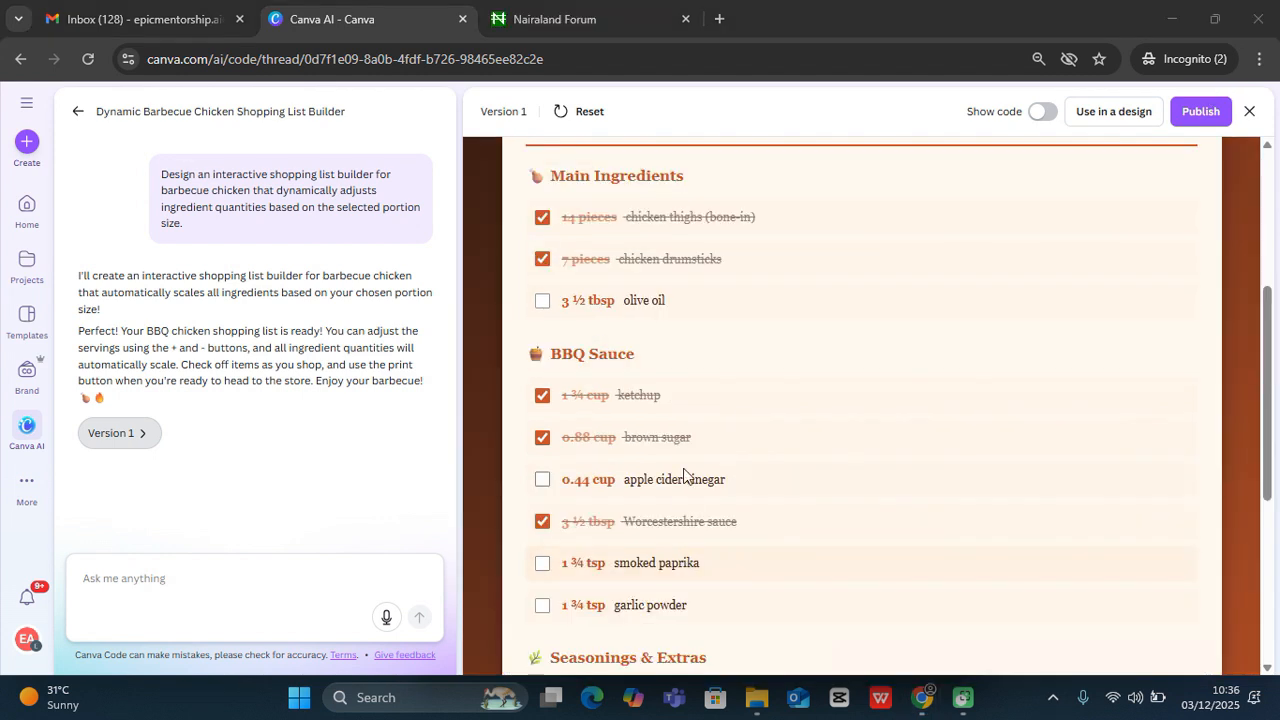
# Ask Canva AI in the chat to add prices and make the selection include a list of all selected items and the total price
pyautogui.scroll(-5, 690, 450)
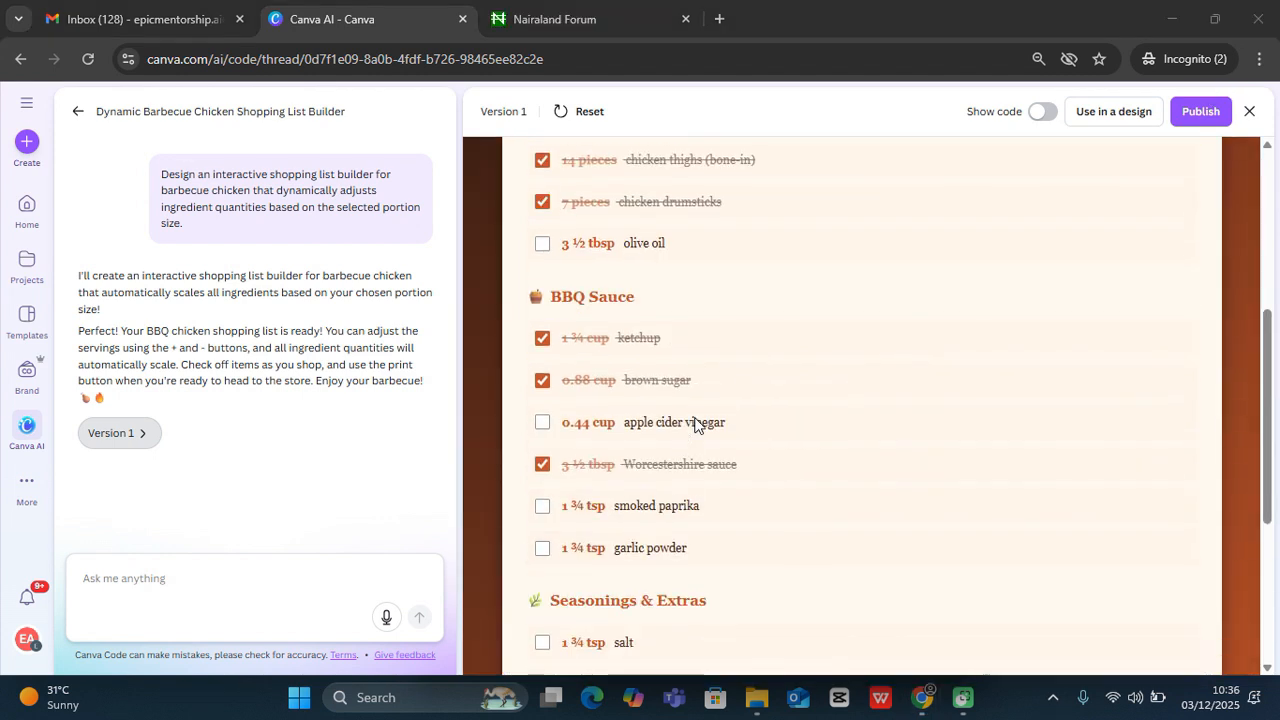
pyautogui.scroll(5, 697, 425)
pyautogui.scroll(1, 697, 425)
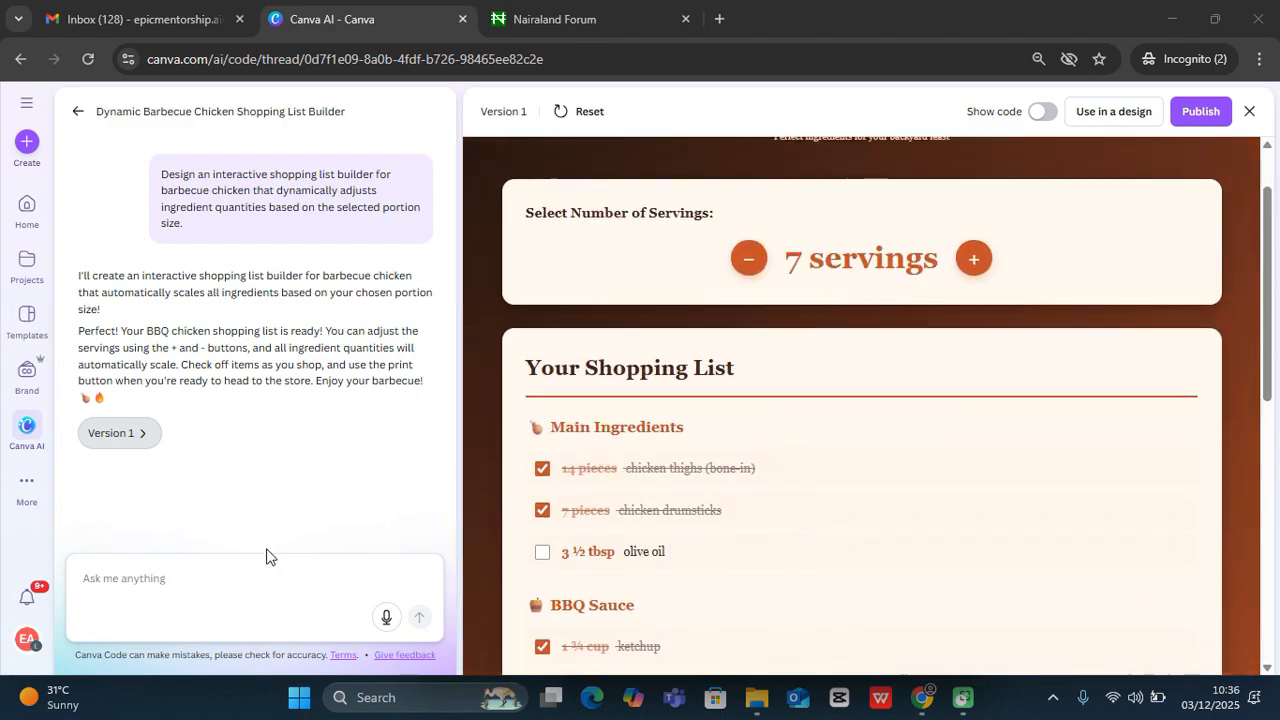
pyautogui.click(186, 573)
pyautogui.write('can add')
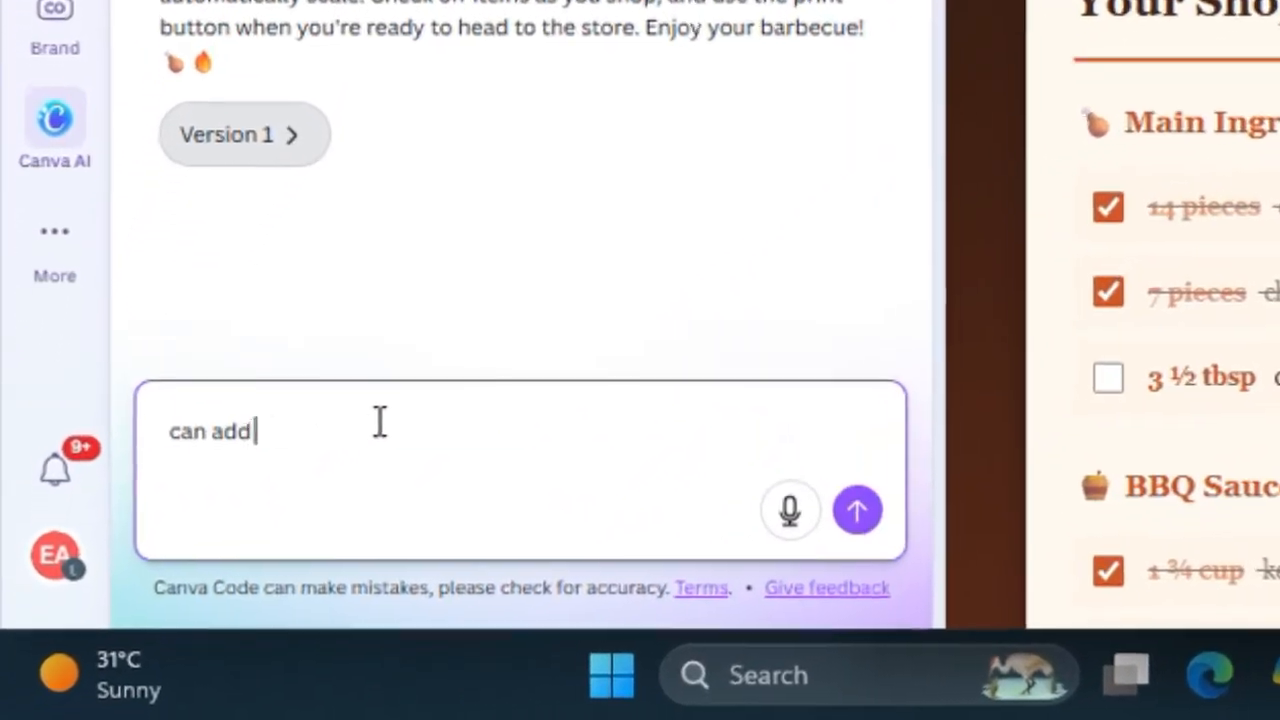
pyautogui.write(' prices  to this and make the')
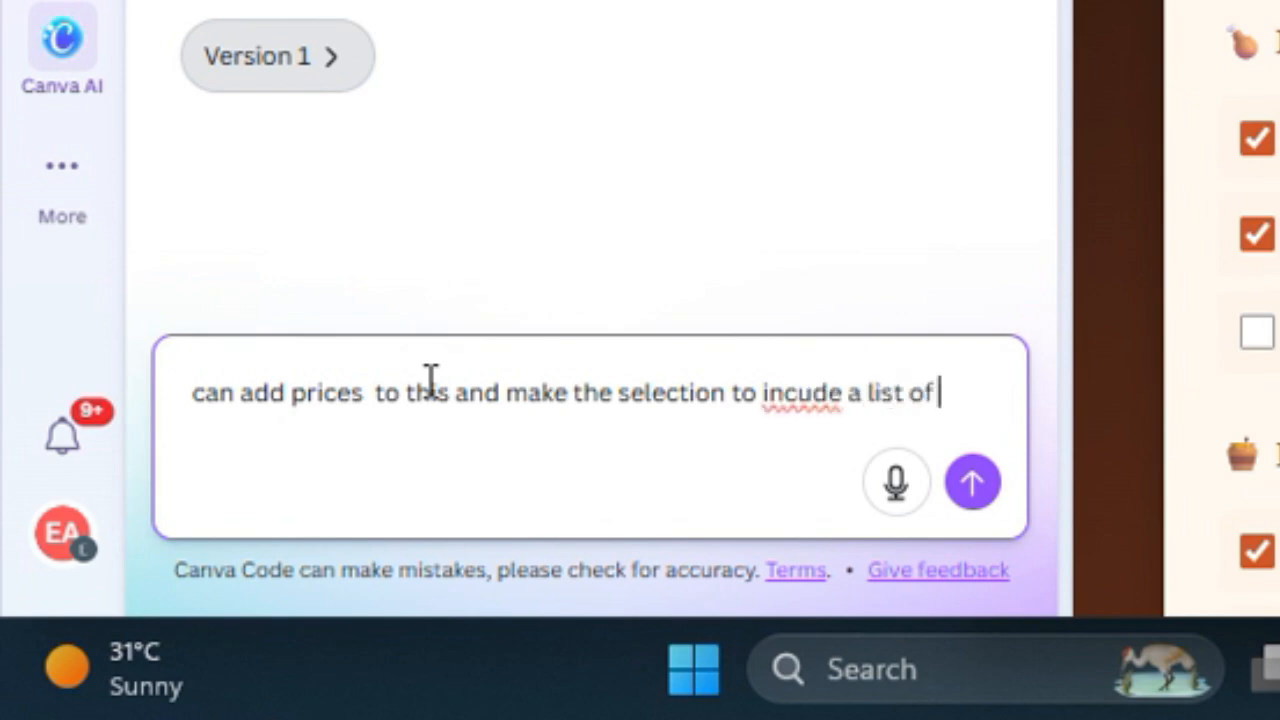
pyautogui.write('sel')
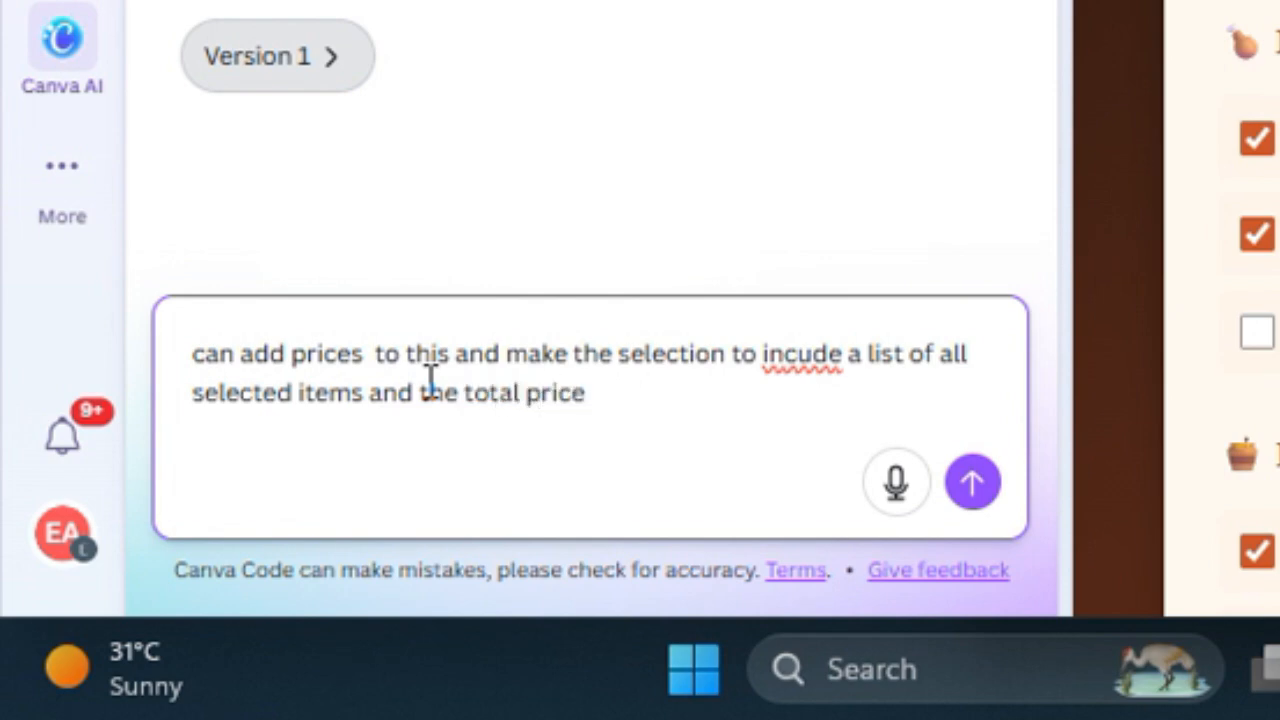
pyautogui.click(972, 482)
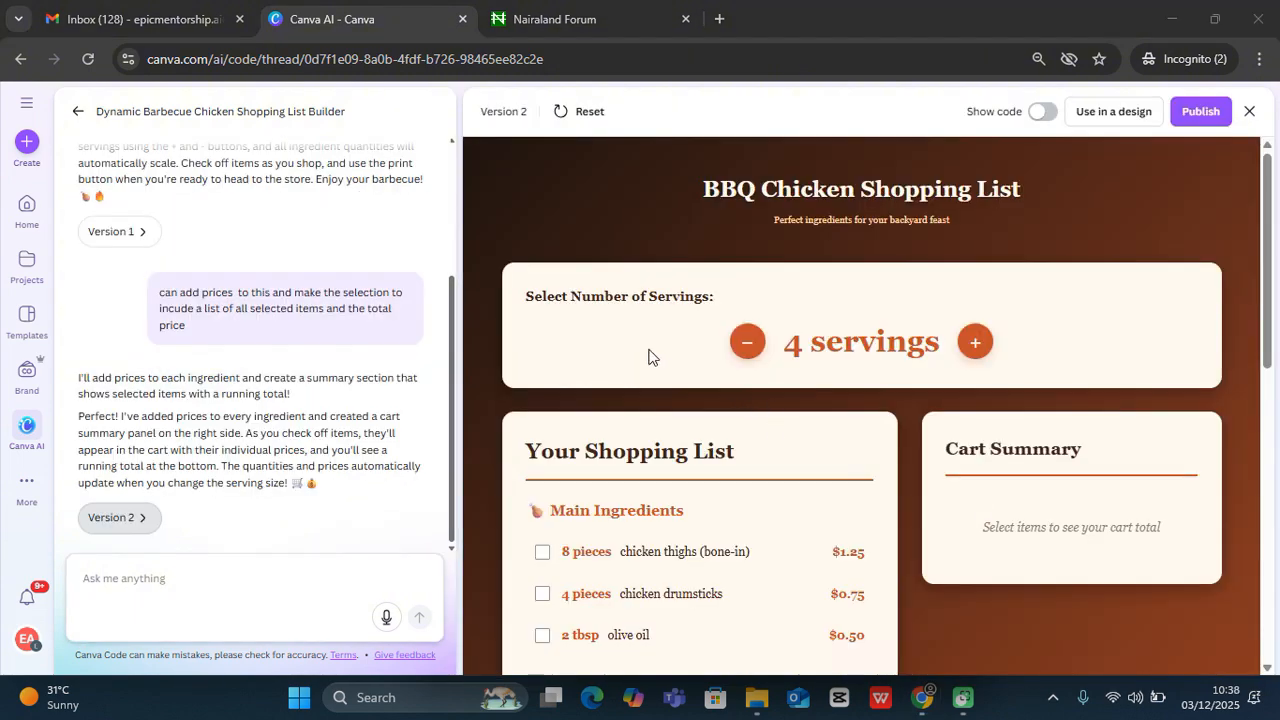
# Preview version 1 of the shopping list from the chat and return to version 2
pyautogui.scroll(-2, 703, 381)
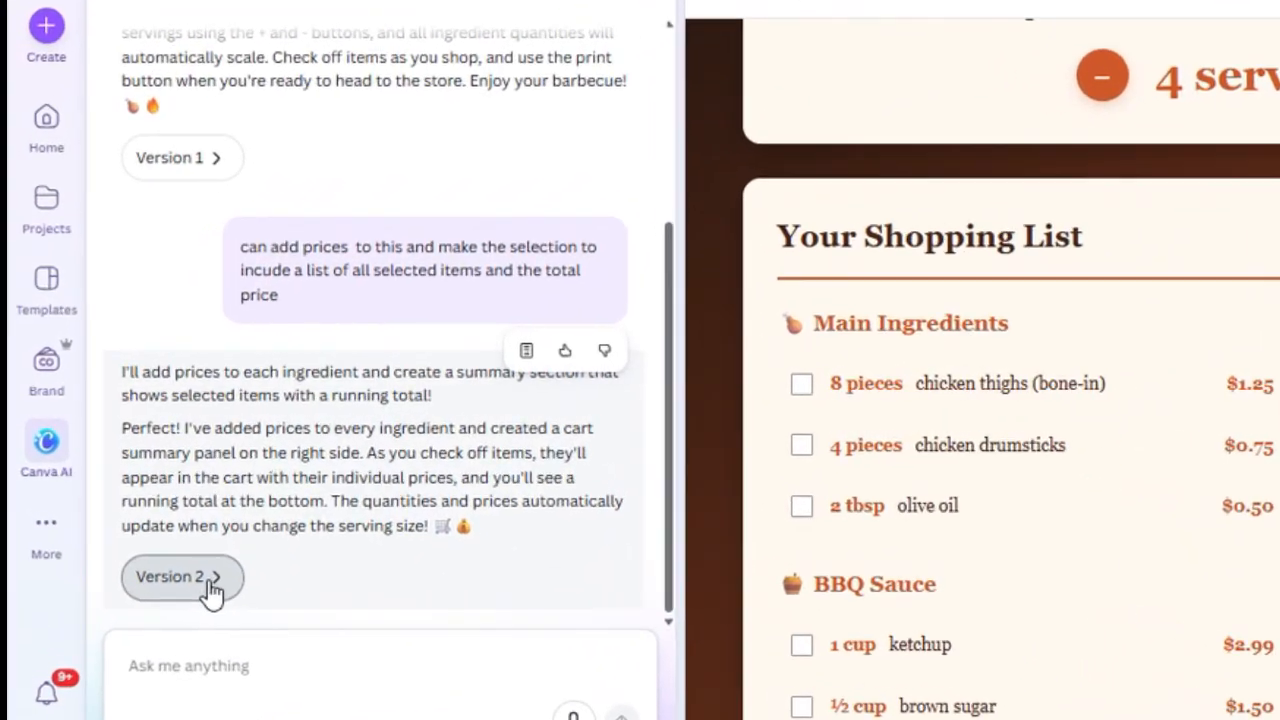
pyautogui.click(248, 124)
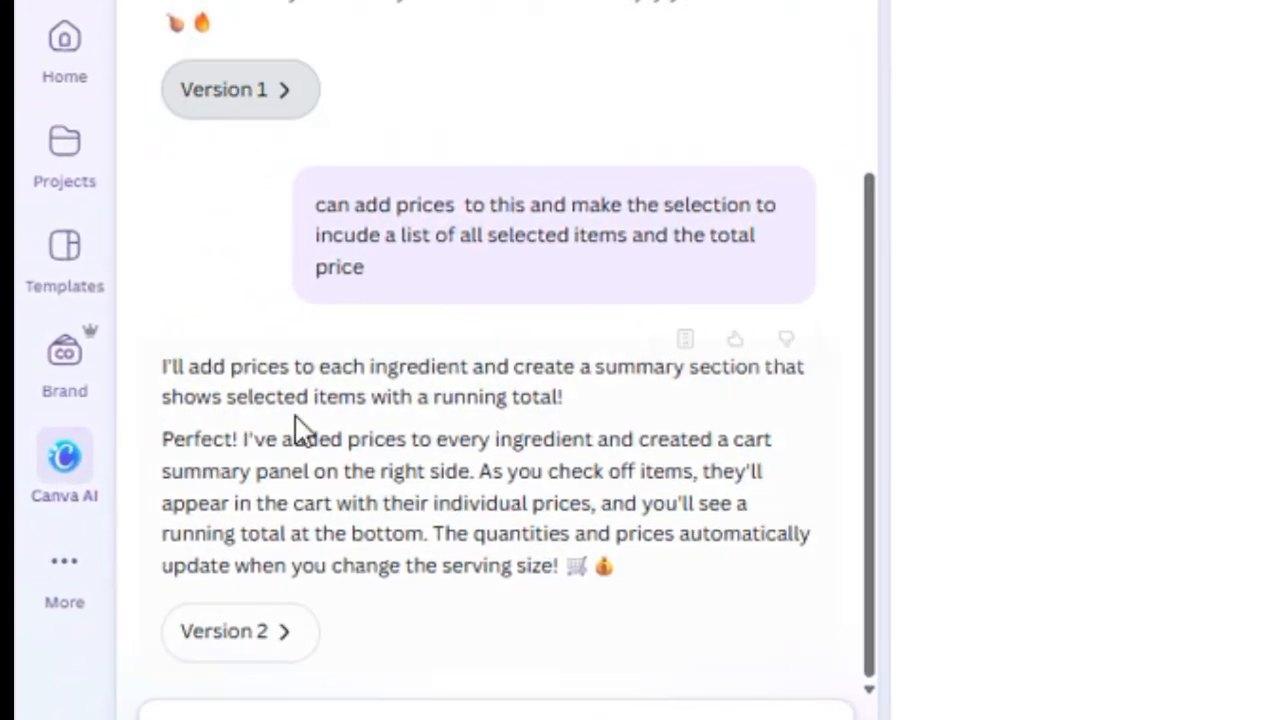
pyautogui.click(212, 606)
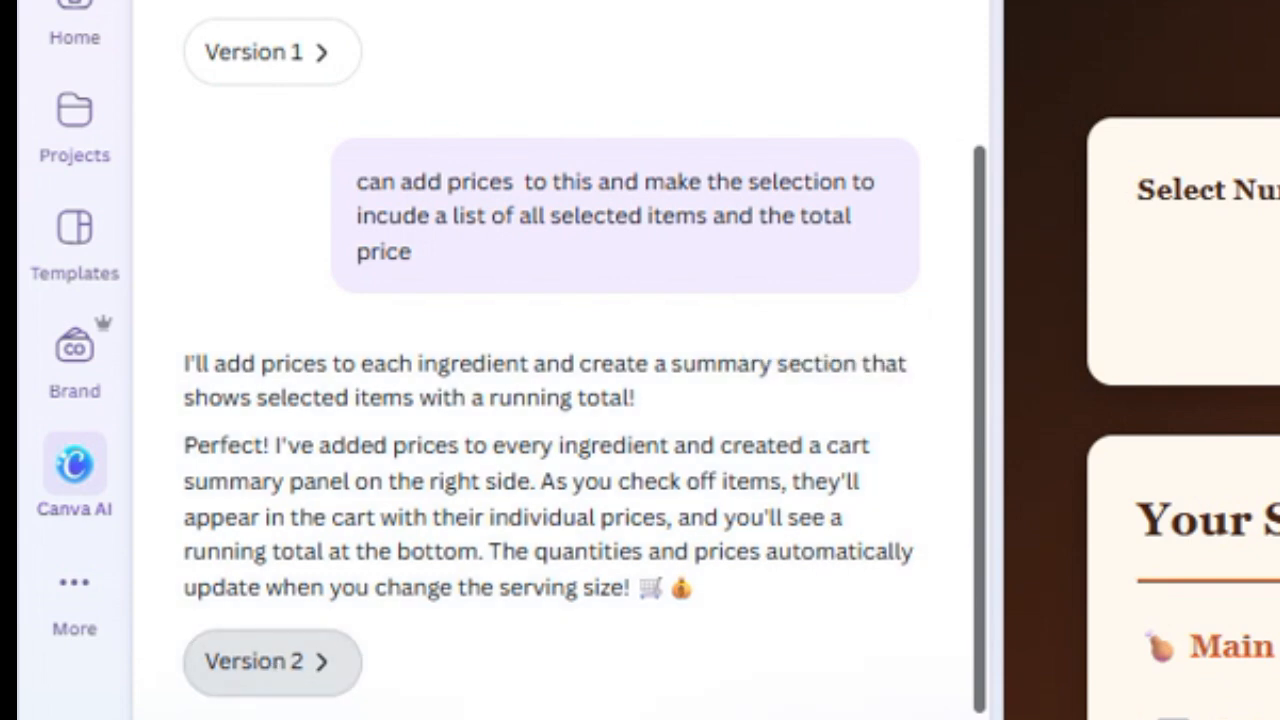
# Check off chicken thighs and chicken drumsticks in version 2 to add them to the cart summary
pyautogui.scroll(-3, 823, 229)
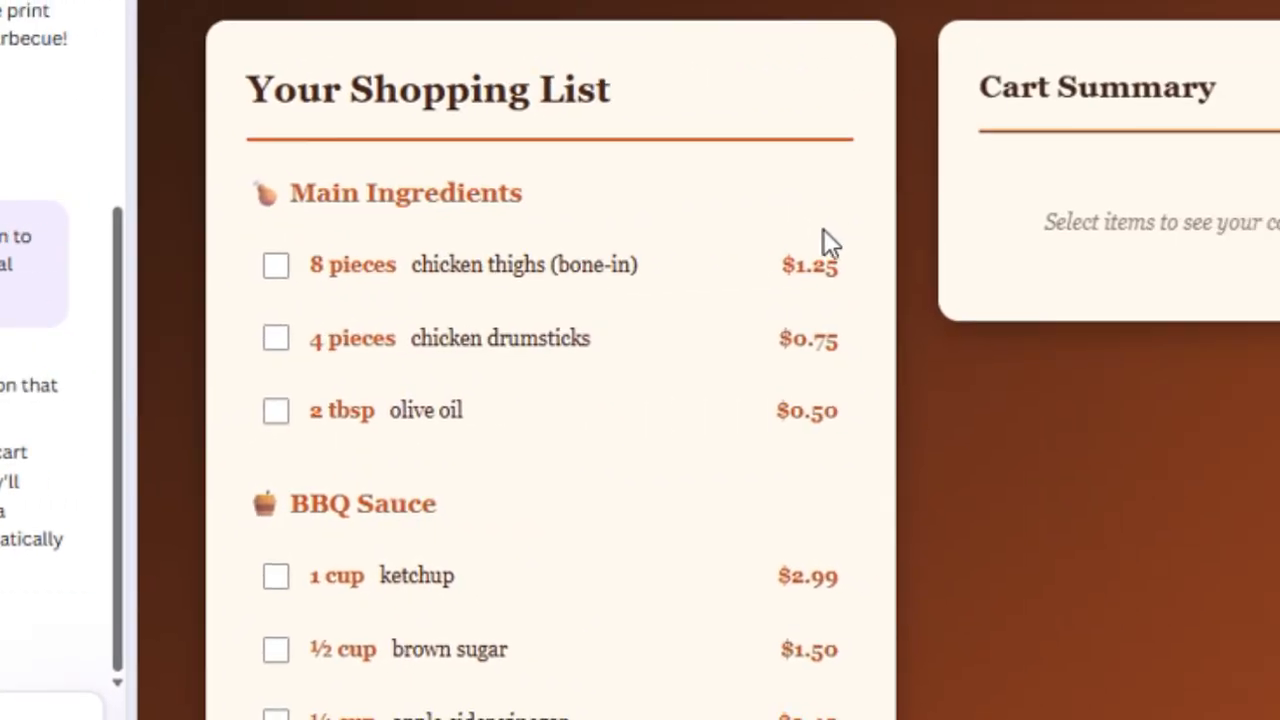
pyautogui.scroll(-4, 609, 621)
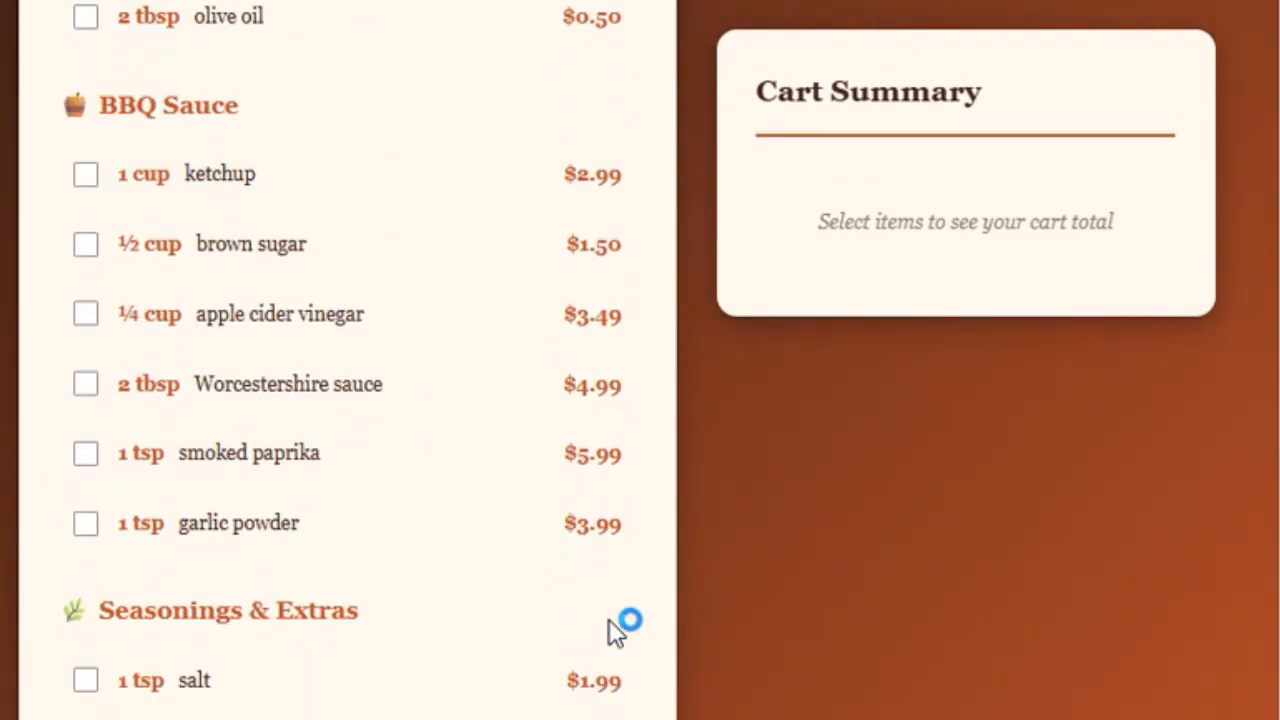
pyautogui.scroll(5, 609, 621)
pyautogui.click(86, 444)
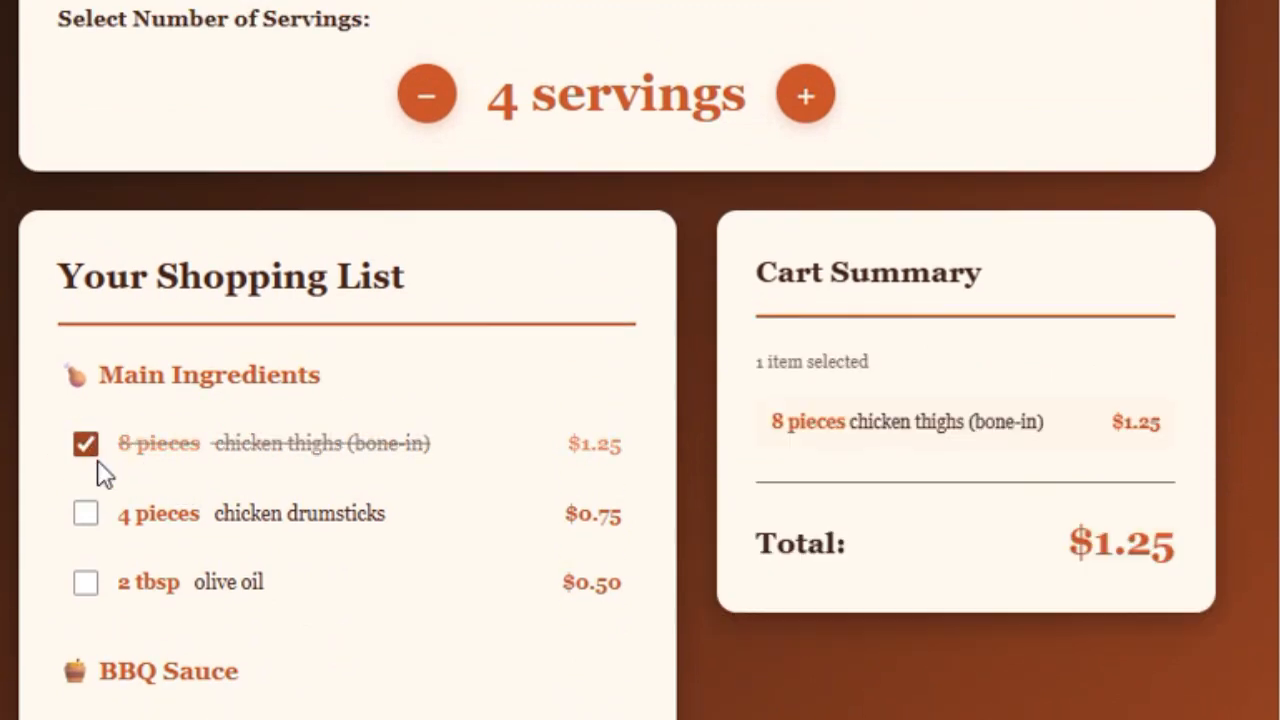
pyautogui.click(96, 520)
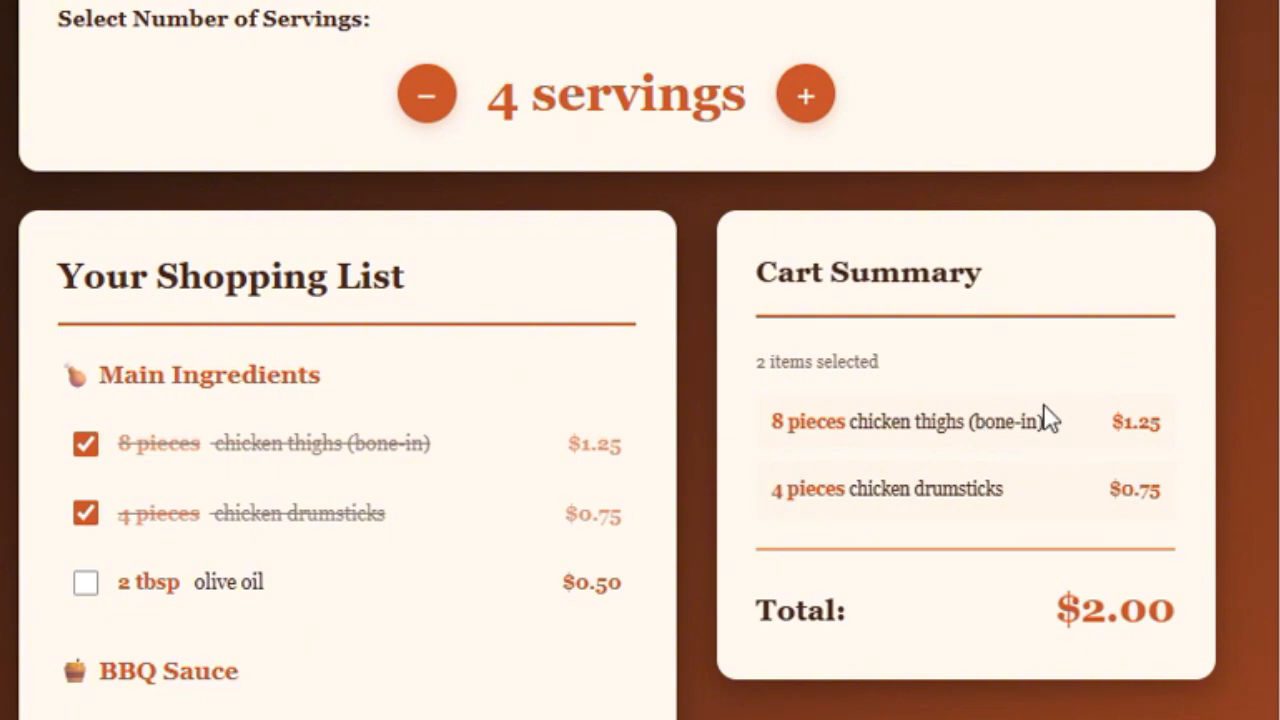
# Check off smoked paprika, apple cider vinegar, salt and onion powder in version 2 to add them to the cart summary
pyautogui.scroll(-7, 577, 625)
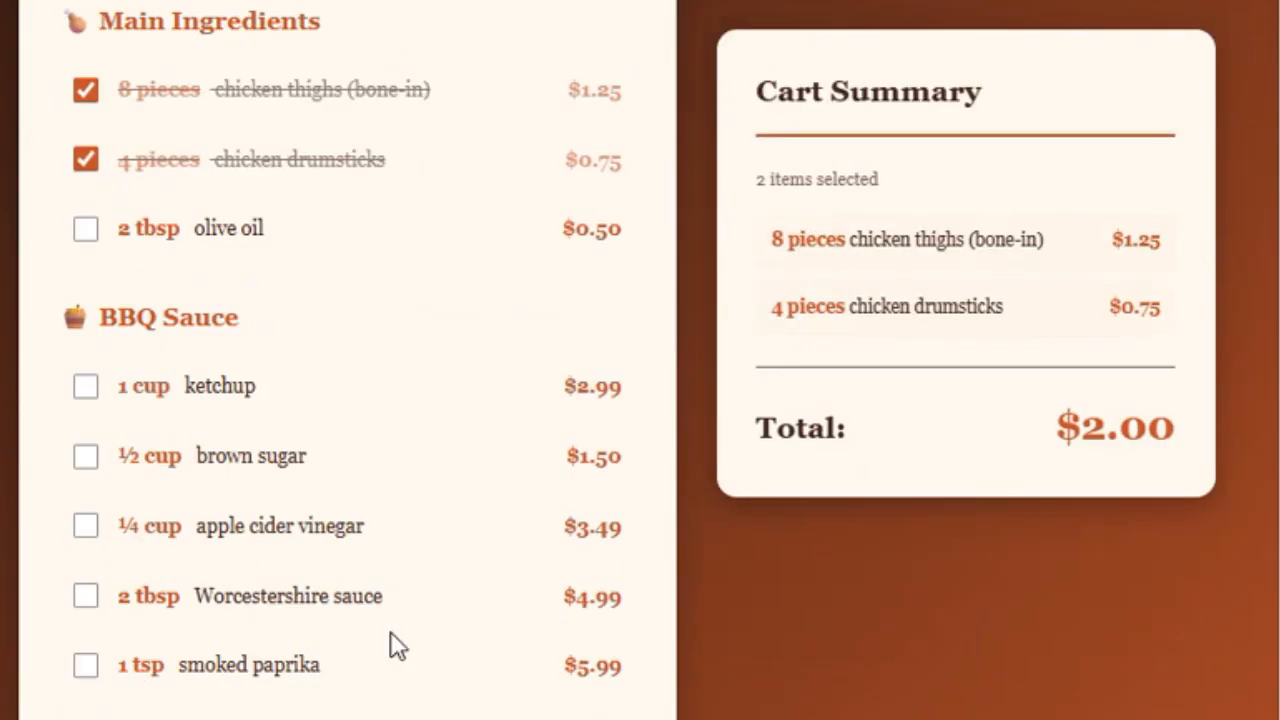
pyautogui.click(86, 352)
pyautogui.click(85, 214)
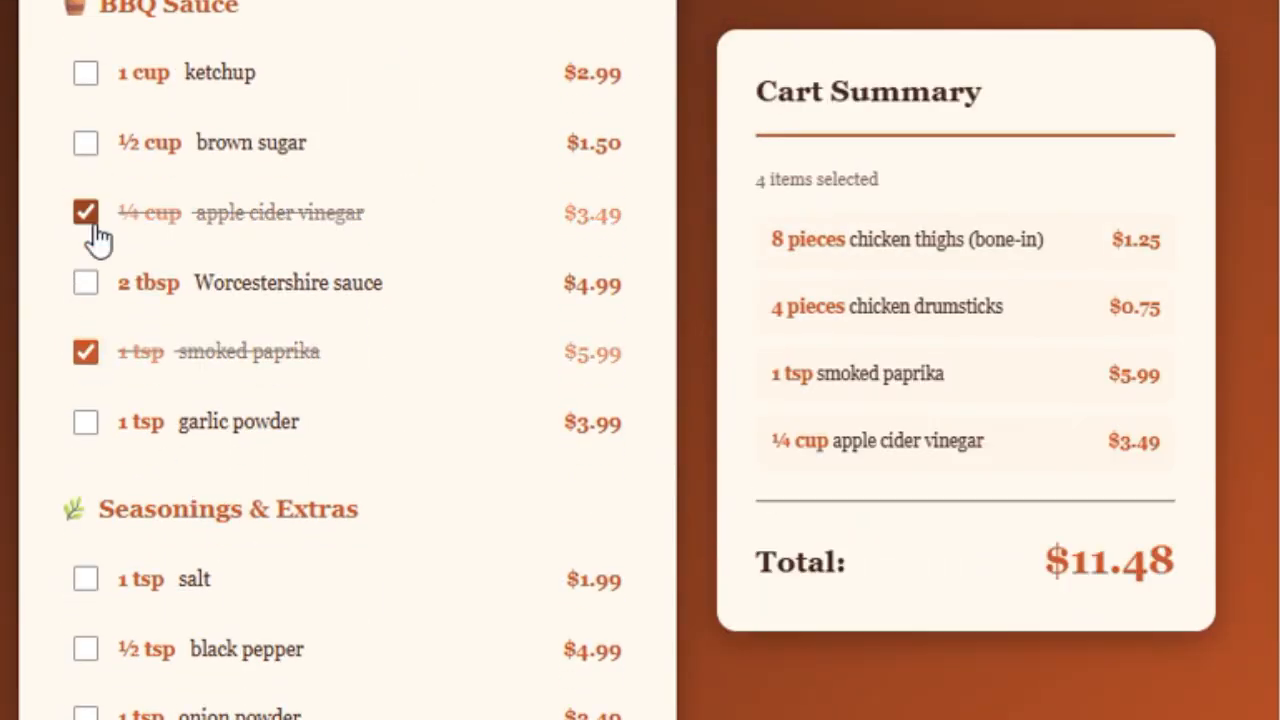
pyautogui.click(86, 580)
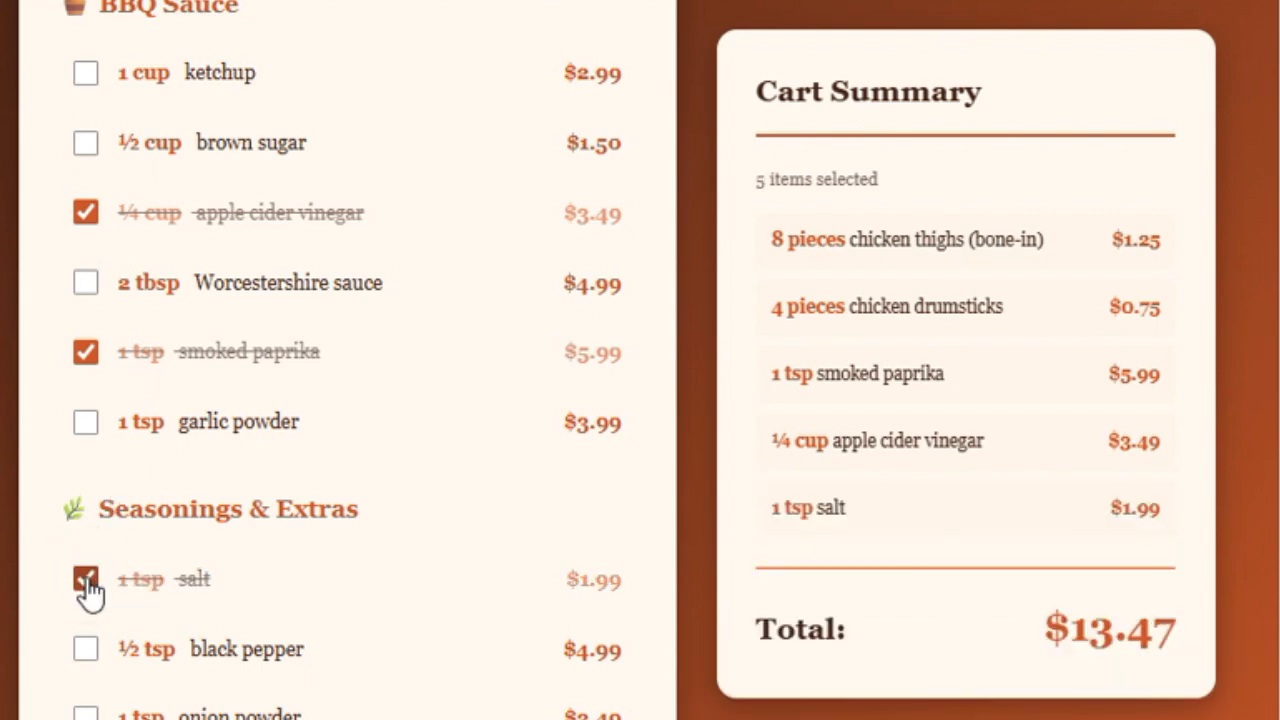
pyautogui.click(86, 715)
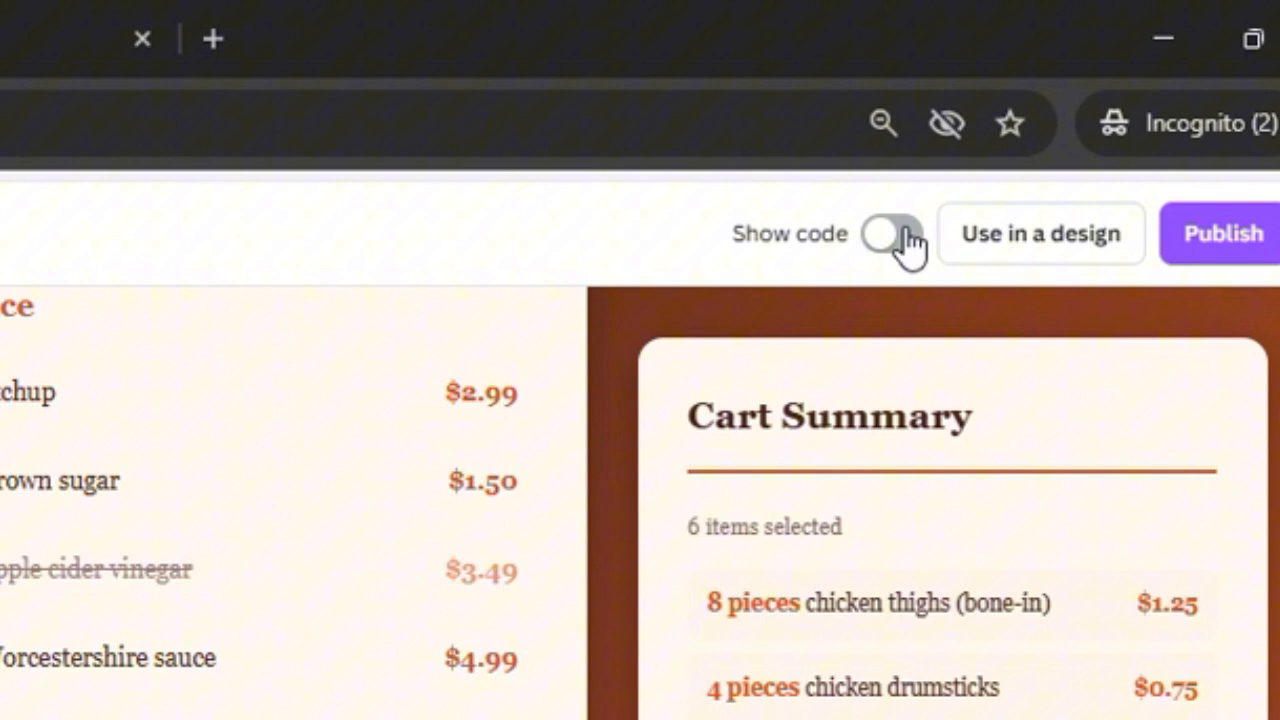
# Show the generated code of the shopping list and hide it again
pyautogui.click(893, 235)
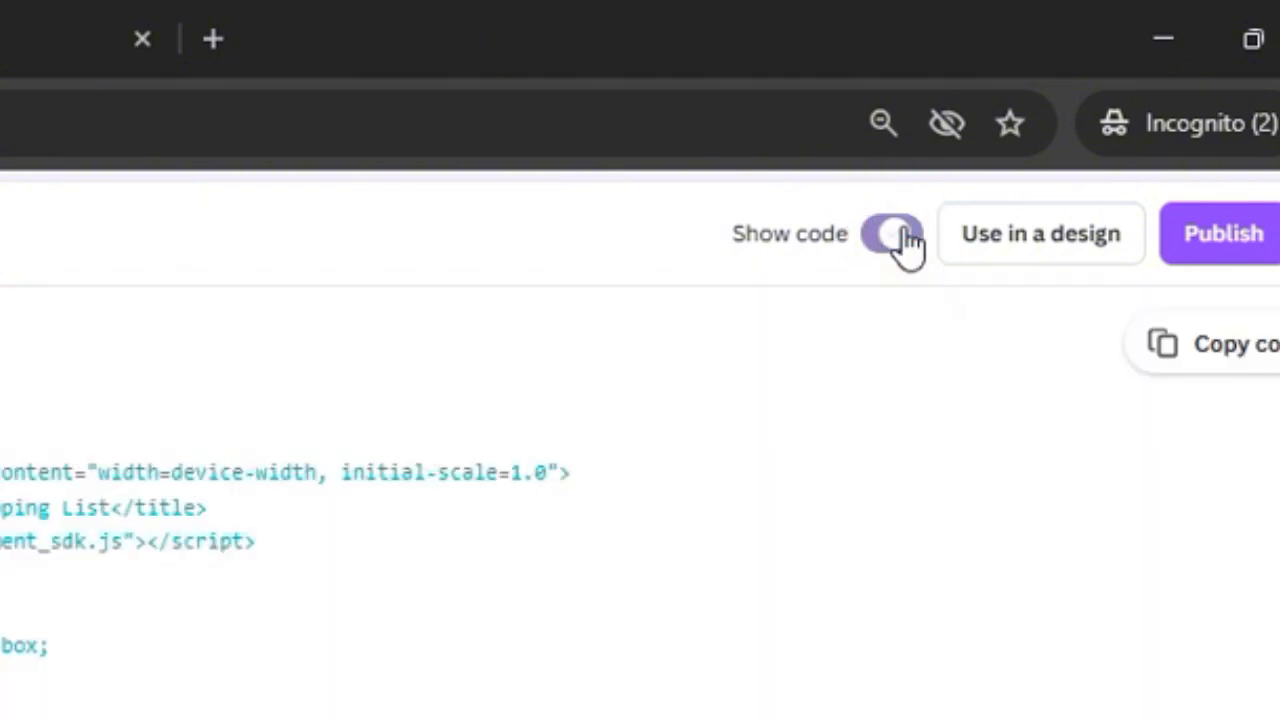
pyautogui.click(905, 235)
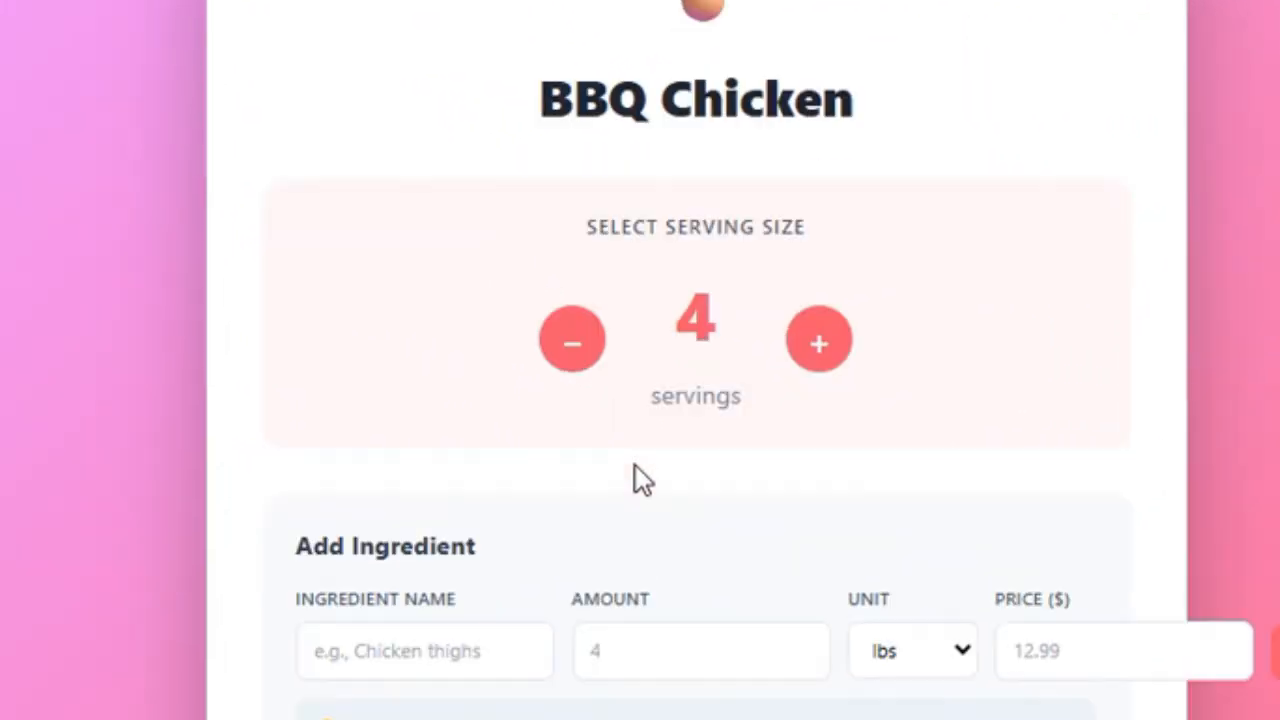
# Raise the BBQ Chicken serving size to 5 and add the ingredient sugar with amount 2, unit g and price $1
pyautogui.click(819, 342)
pyautogui.scroll(-4, 770, 485)
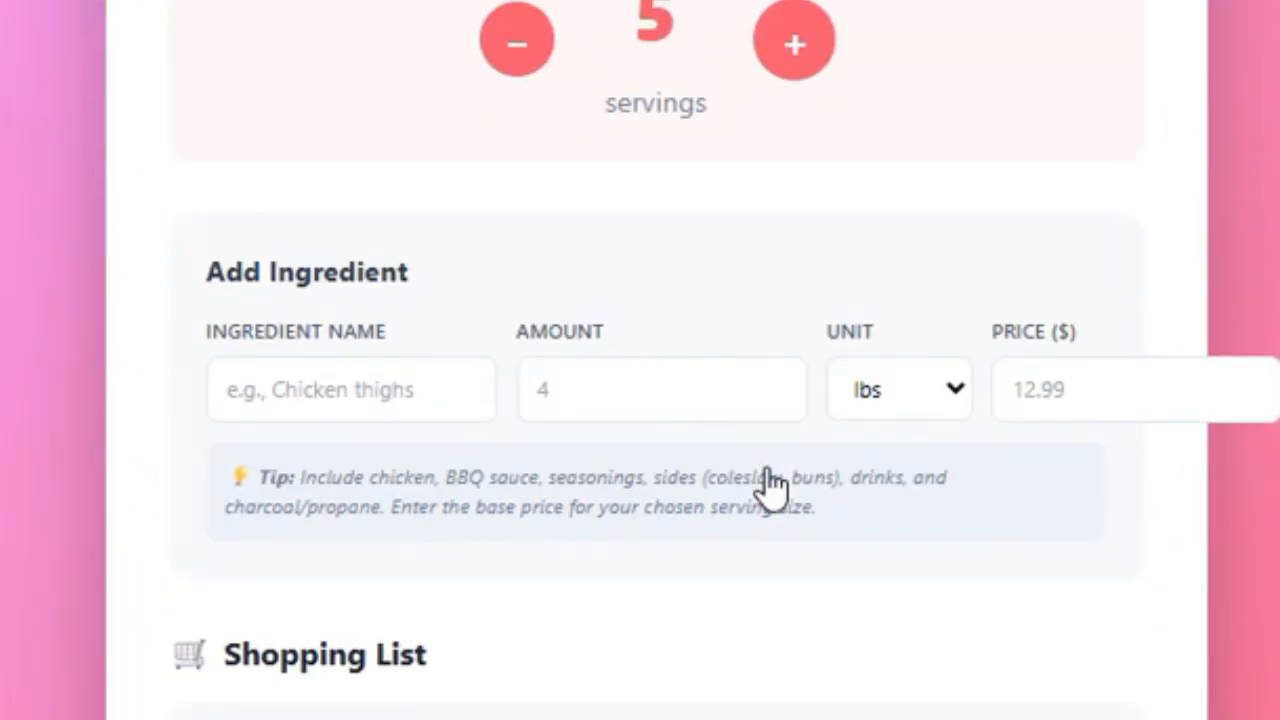
pyautogui.click(404, 358)
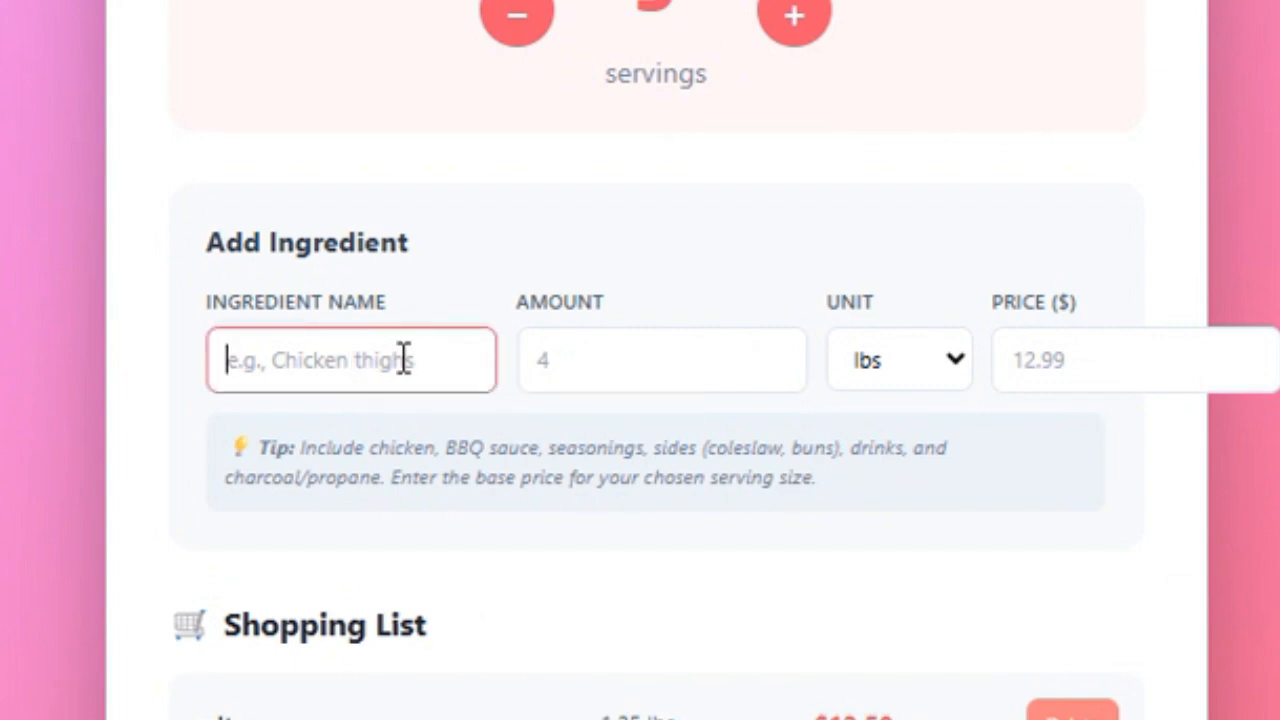
pyautogui.write('sugar')
pyautogui.click(596, 356)
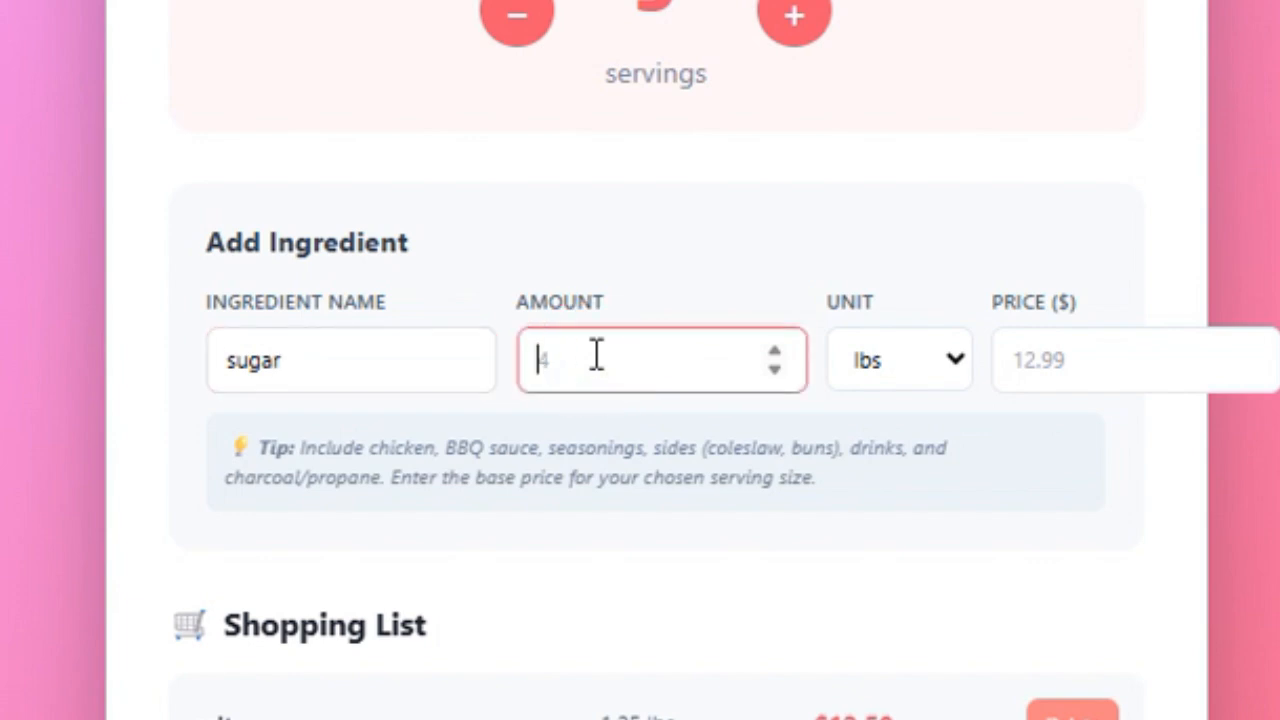
pyautogui.click(866, 362)
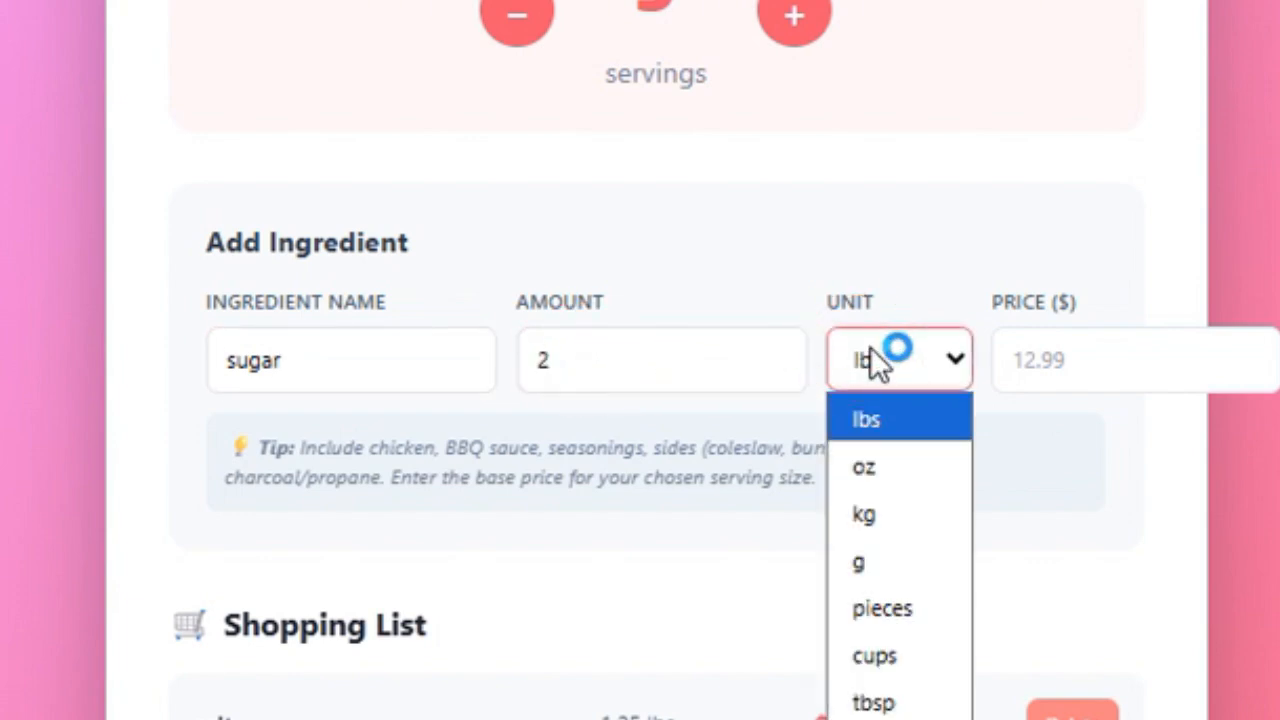
pyautogui.click(915, 549)
pyautogui.click(1097, 361)
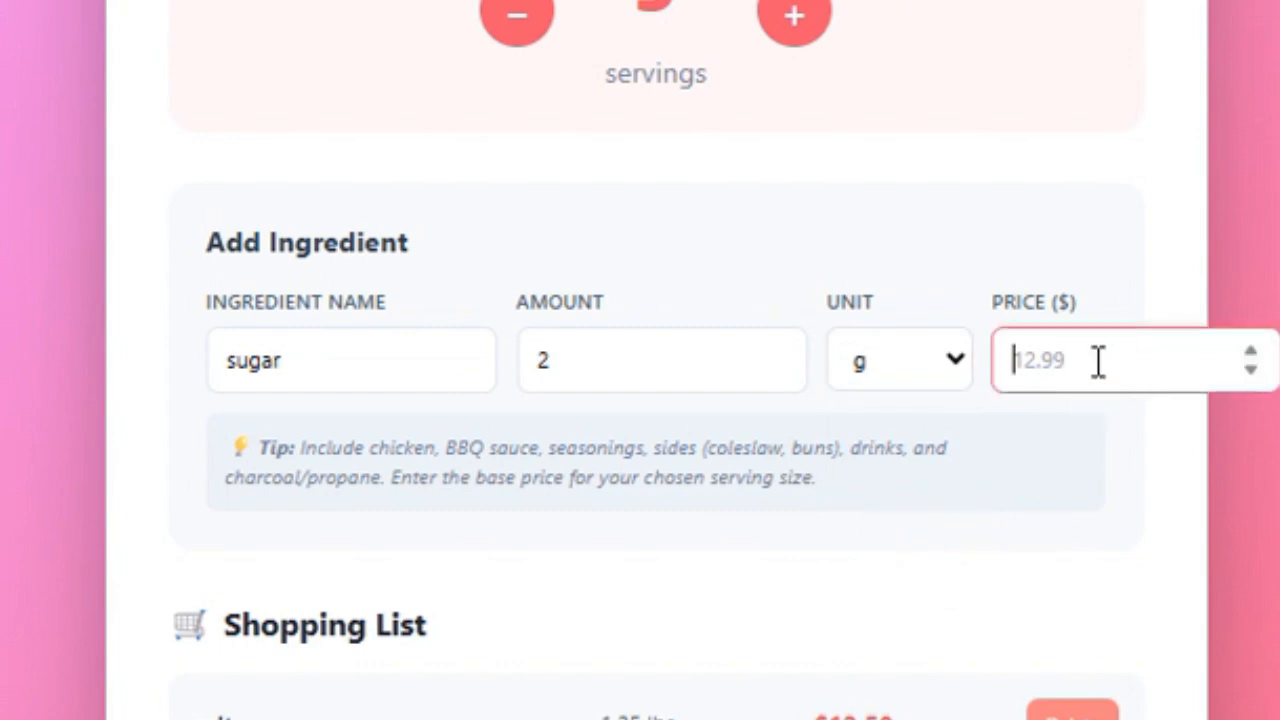
pyautogui.press('Tab')
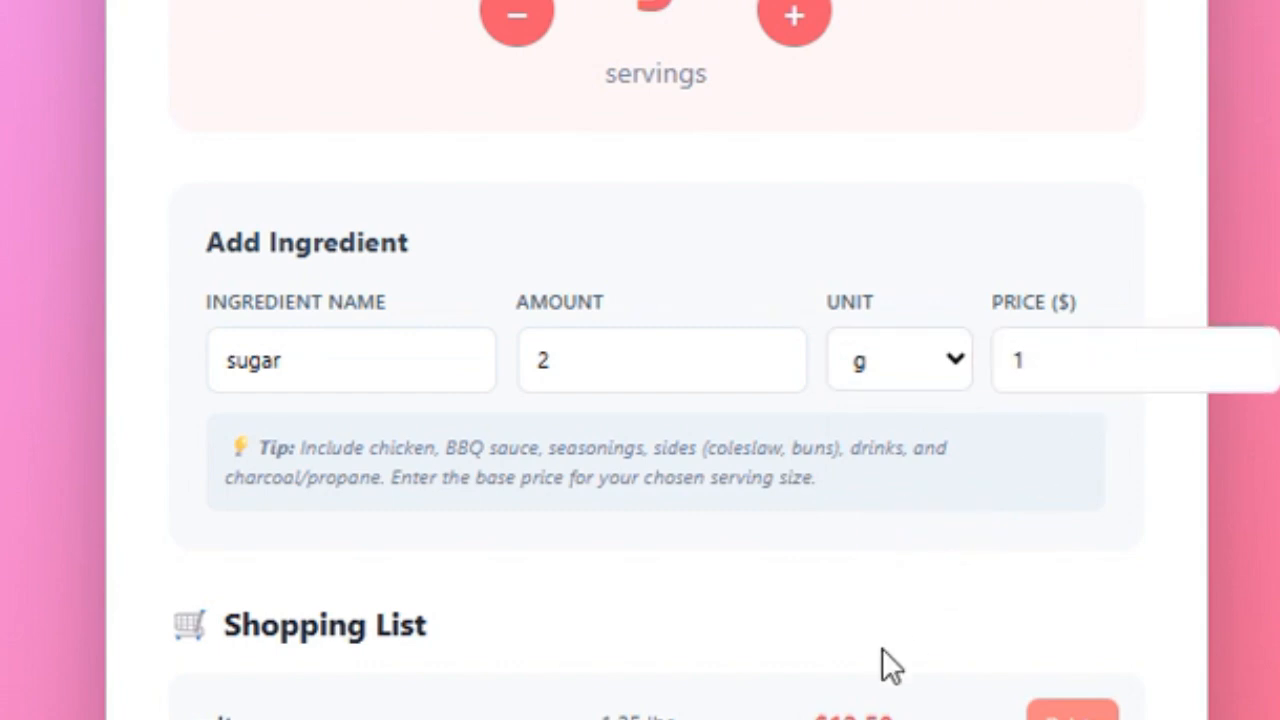
pyautogui.press('Return')
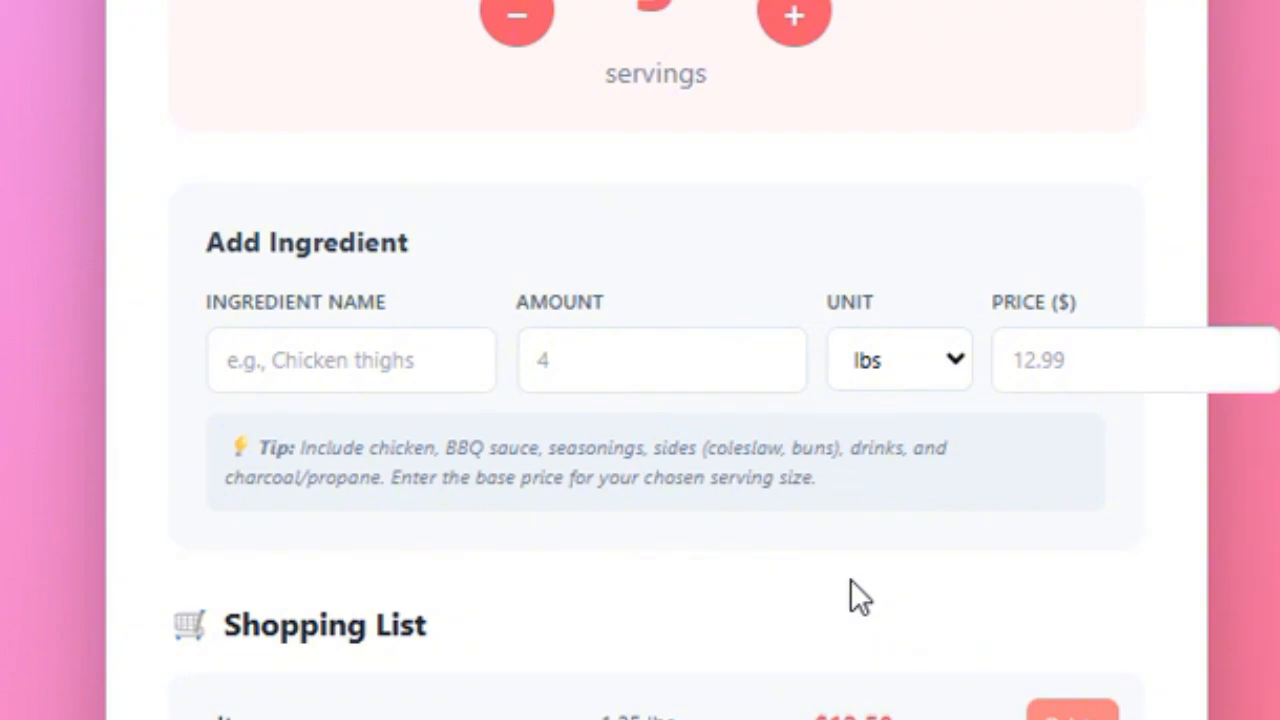
# Review the ingredient list and open the BBQ Shopping List Builder Canva Sheet connected to the app's data
pyautogui.scroll(-7, 852, 581)
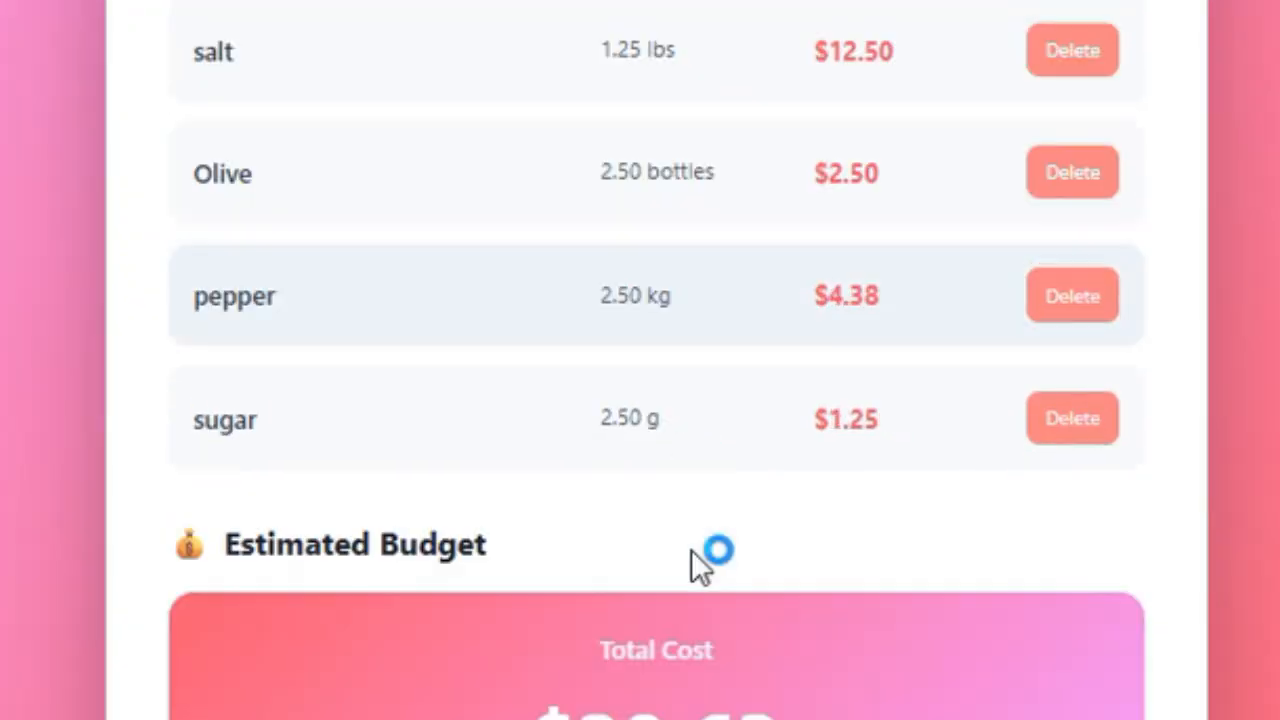
pyautogui.scroll(10, 700, 670)
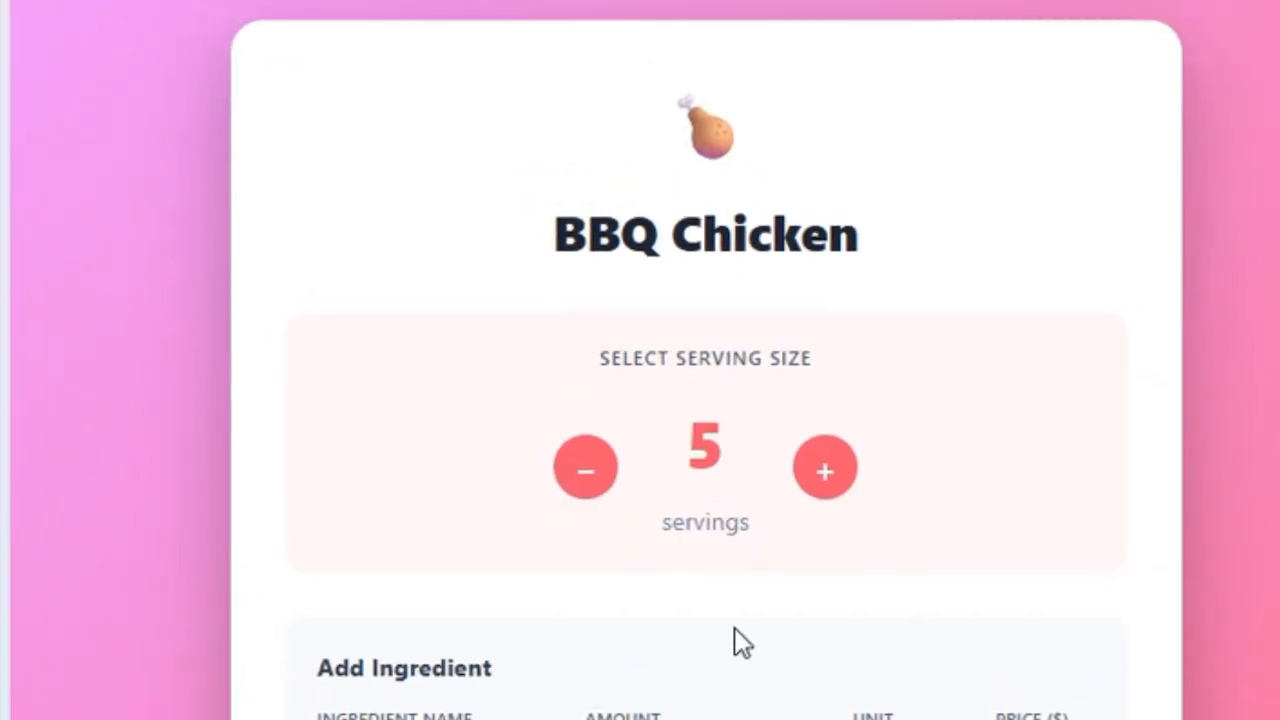
pyautogui.click(475, 50)
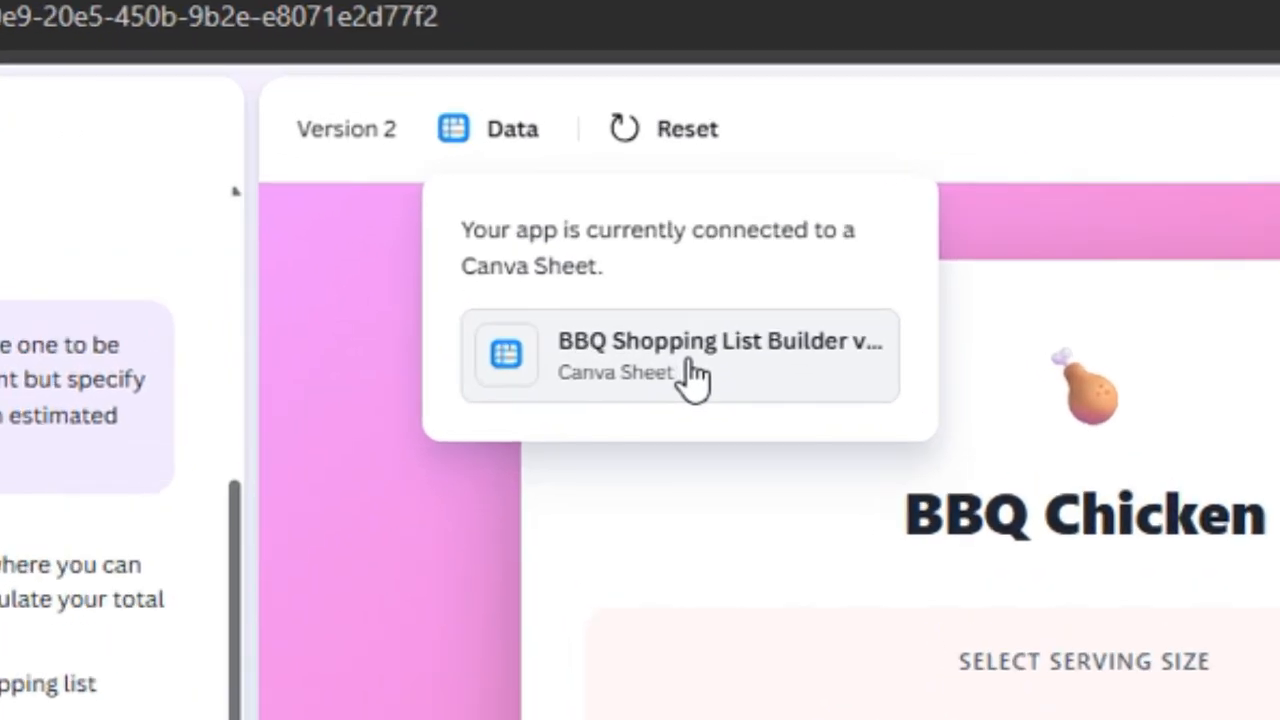
pyautogui.click(560, 415)
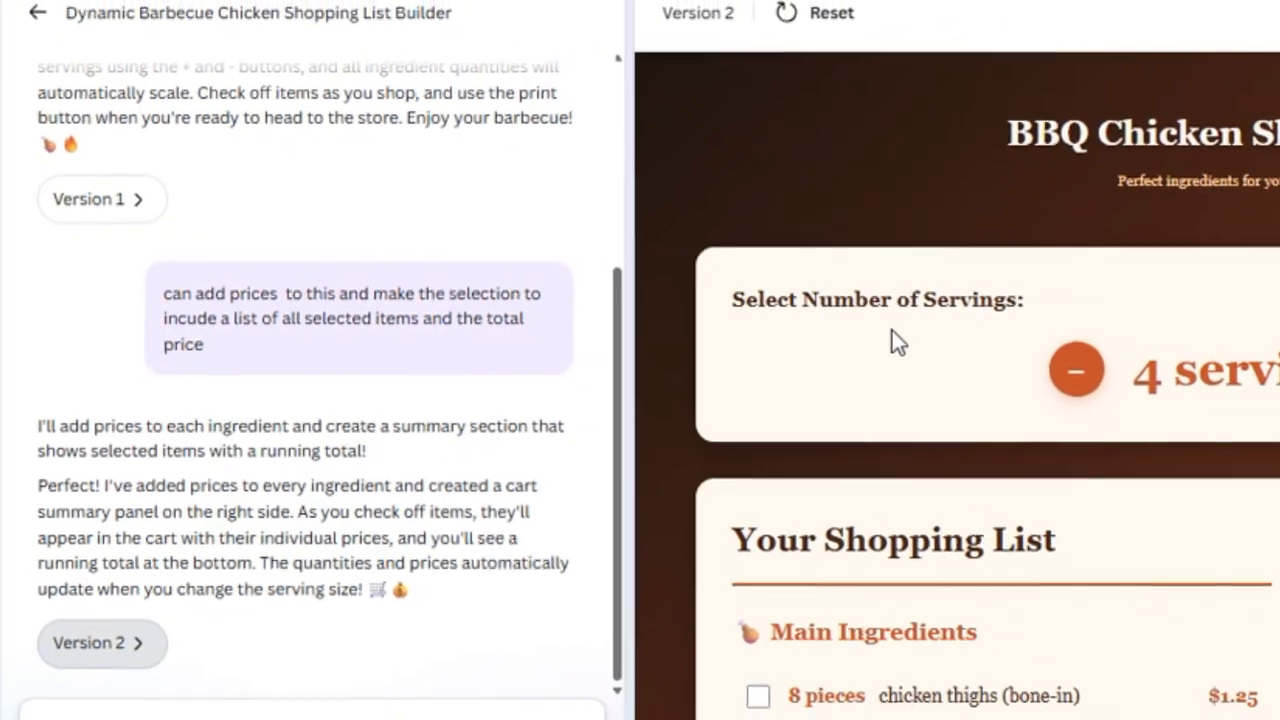
pyautogui.scroll(-5, 892, 330)
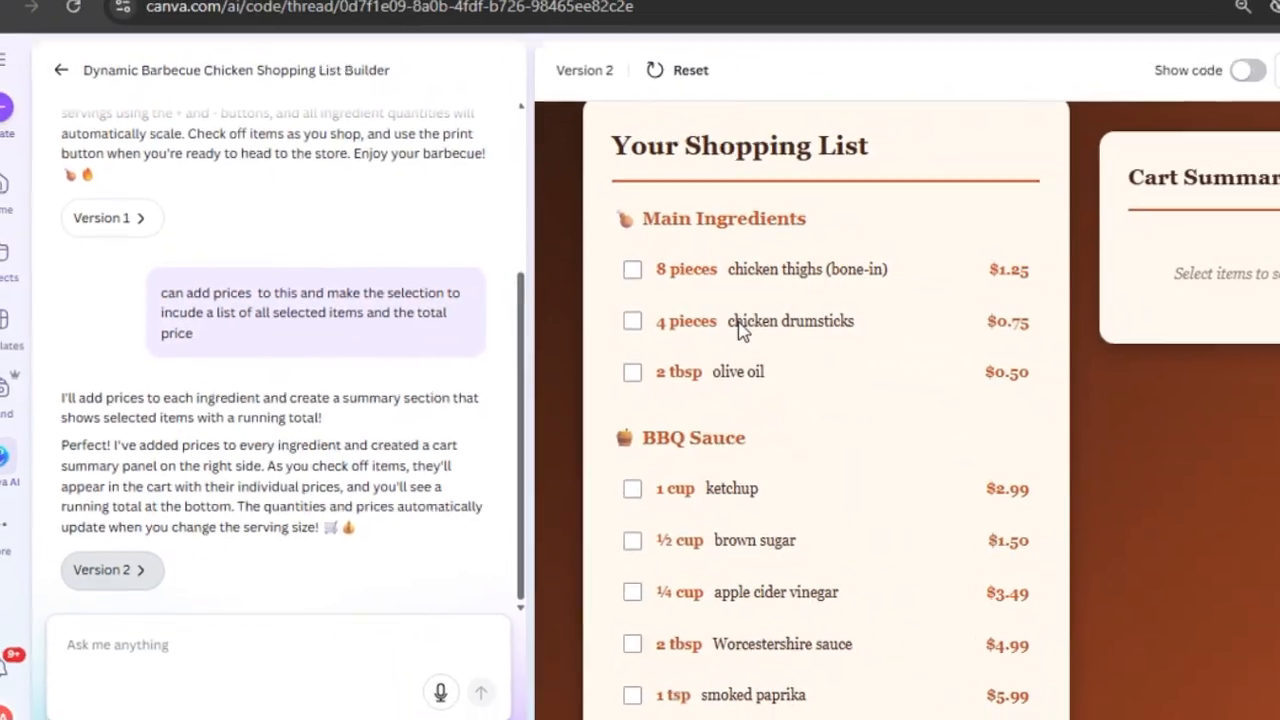